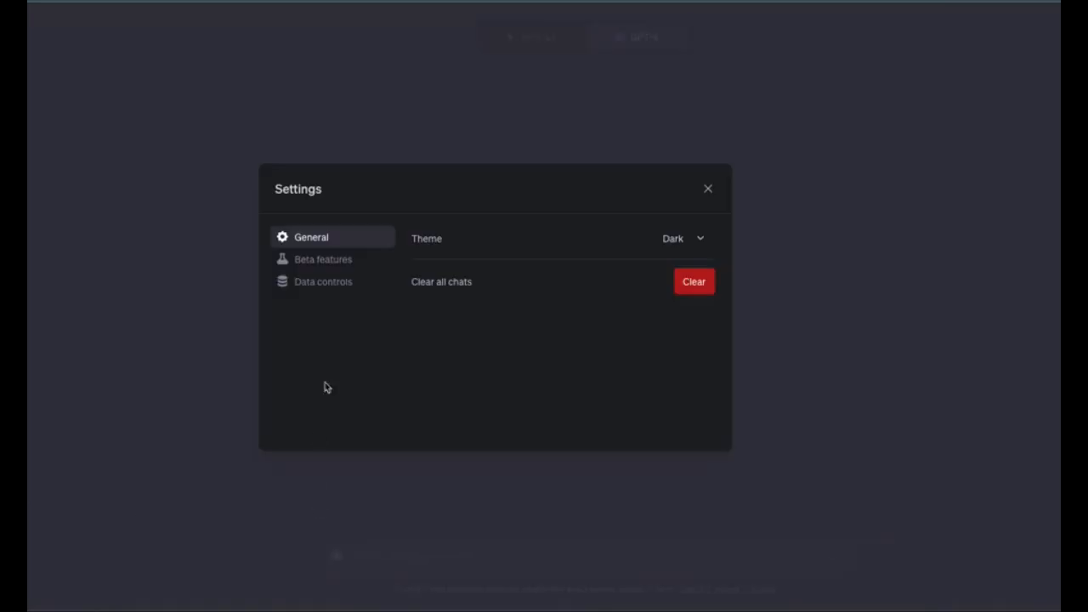
Review the beta features in the settings, including Code Interpreter, and close the settings.
click(331, 260)
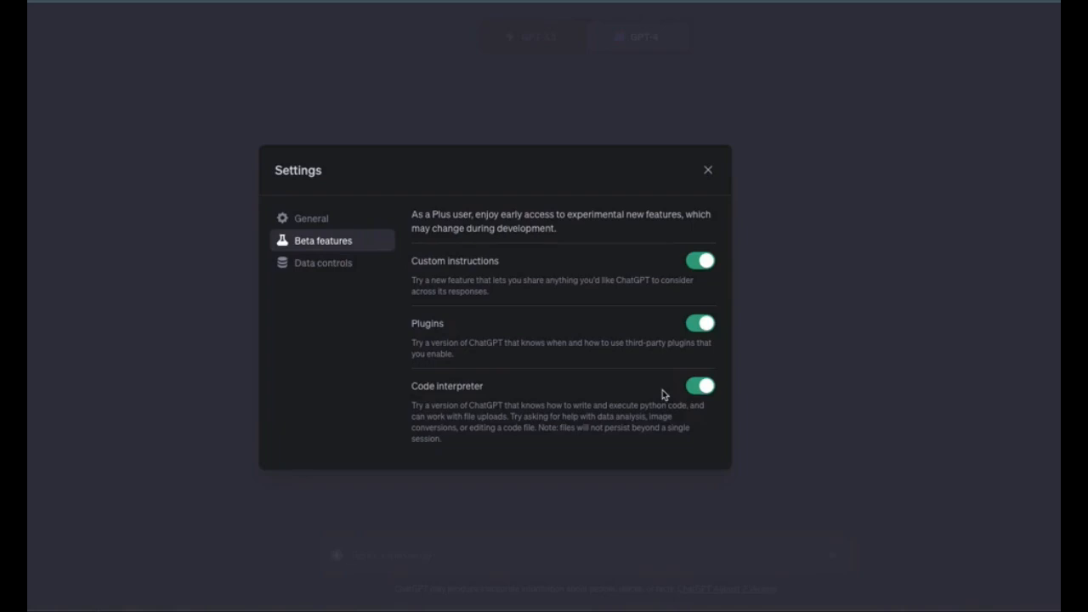
click(709, 173)
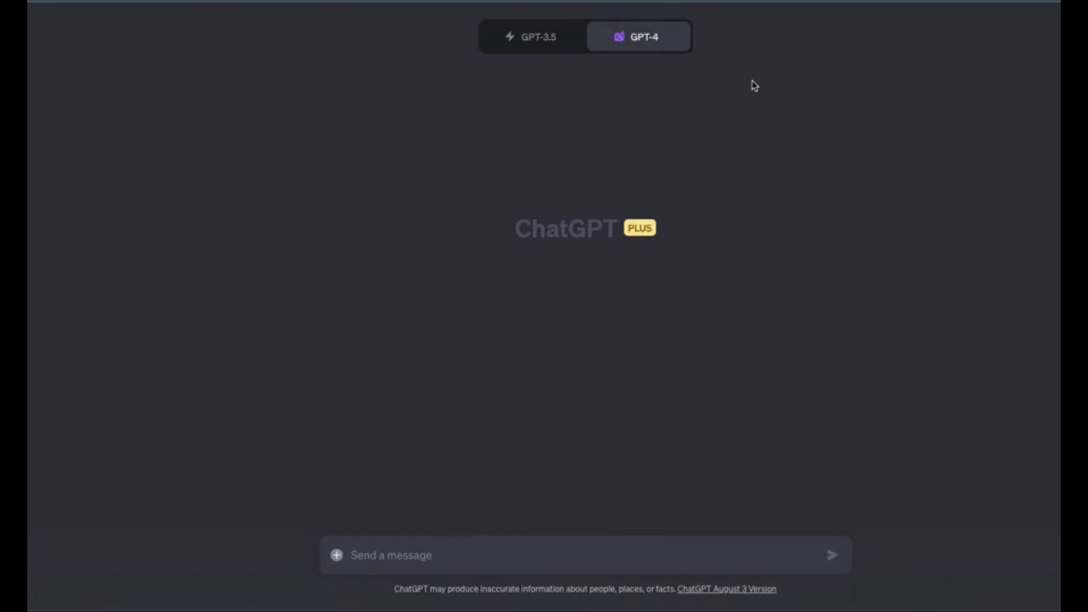
mouse_move(644, 58)
Switch to Finder and preview the file customer sat for aipowered.csv in the Chrome Downloads folder.
key(super+Tab)
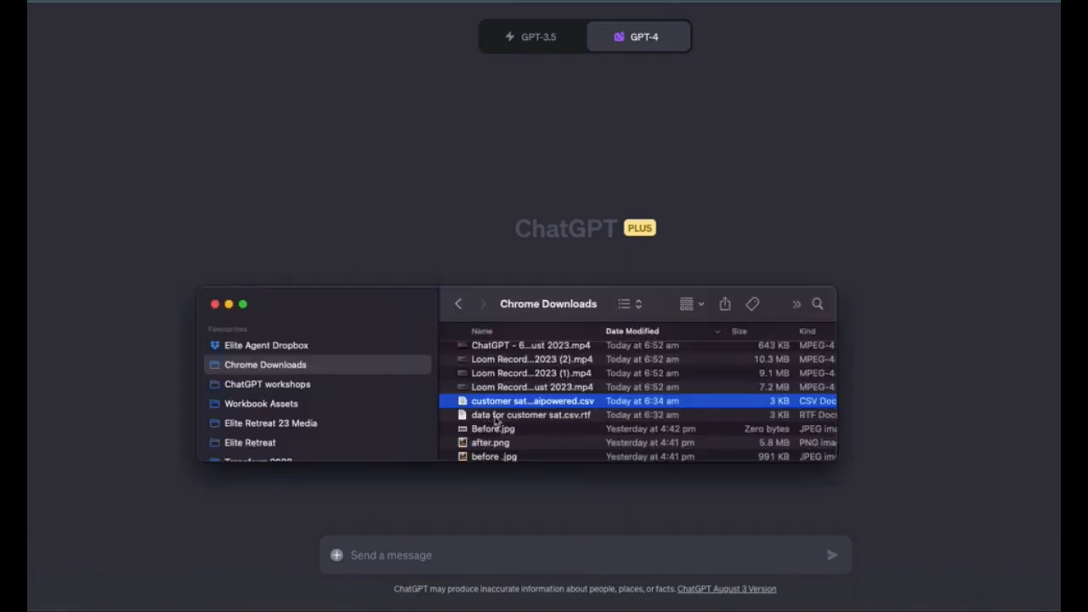
click(493, 416)
click(497, 406)
key(space)
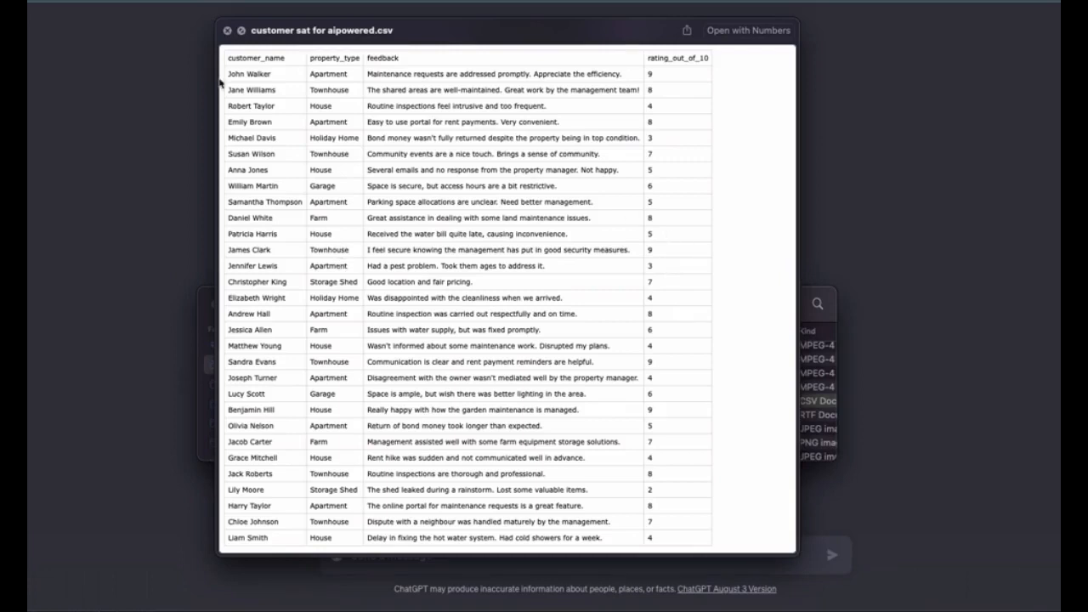
click(227, 31)
Attach customer sat for aipowered.csv to the GPT-4 chat and send it.
drag(469, 402, 417, 554)
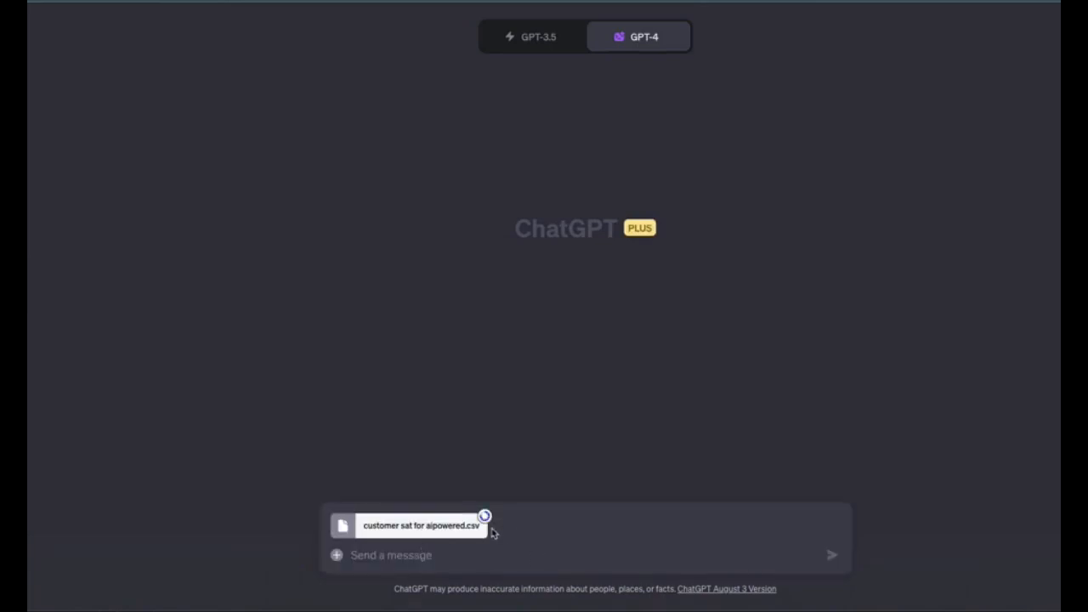
click(832, 557)
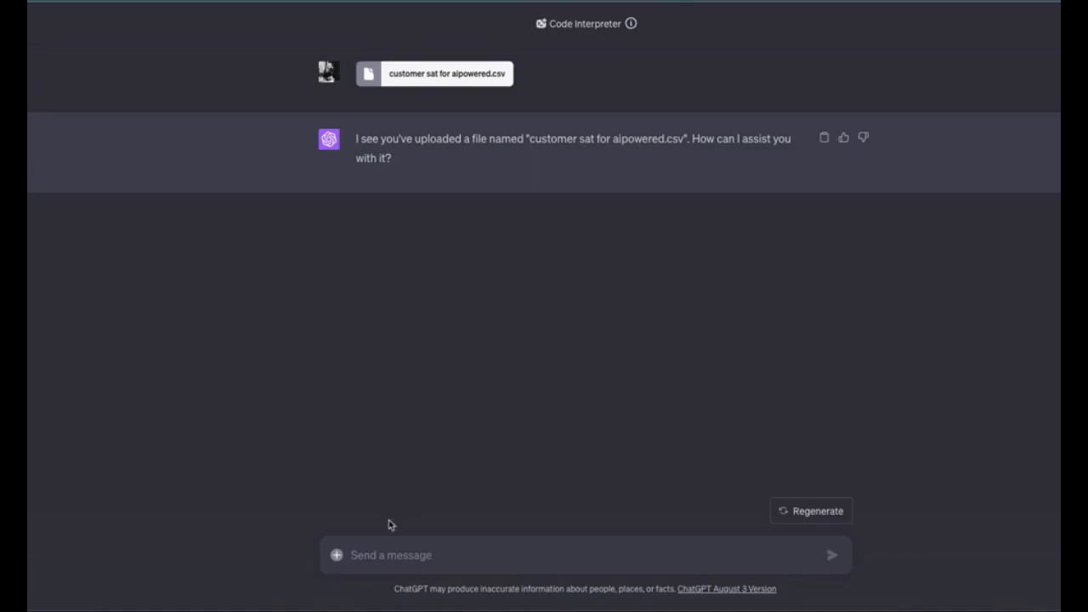
Send the message "I would like you to tell me about the levels of customer satisfaction with my service".
click(372, 554)
text(I would like )
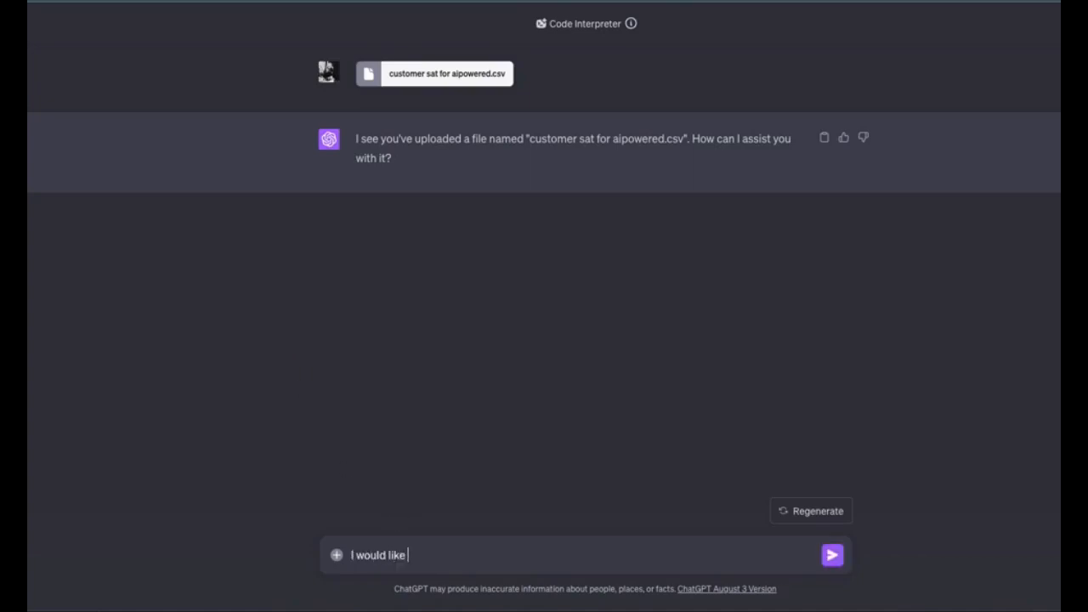
text(you to tell me aobut)
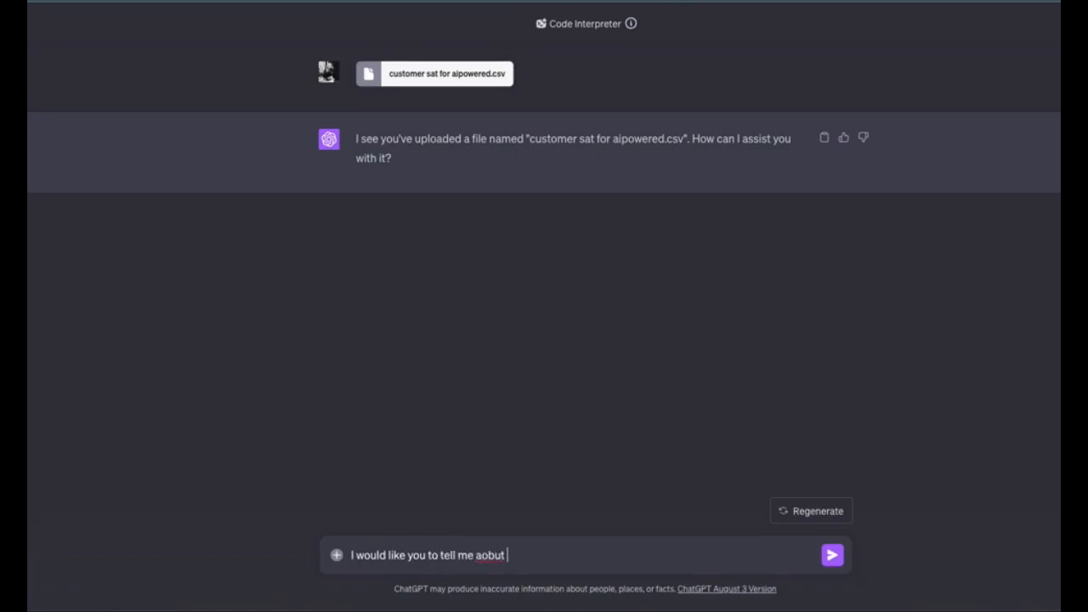
key(BackSpace)
key(BackSpace)
key(BackSpace)
key(BackSpace)
key(BackSpace)
text(bout the levels of customer)
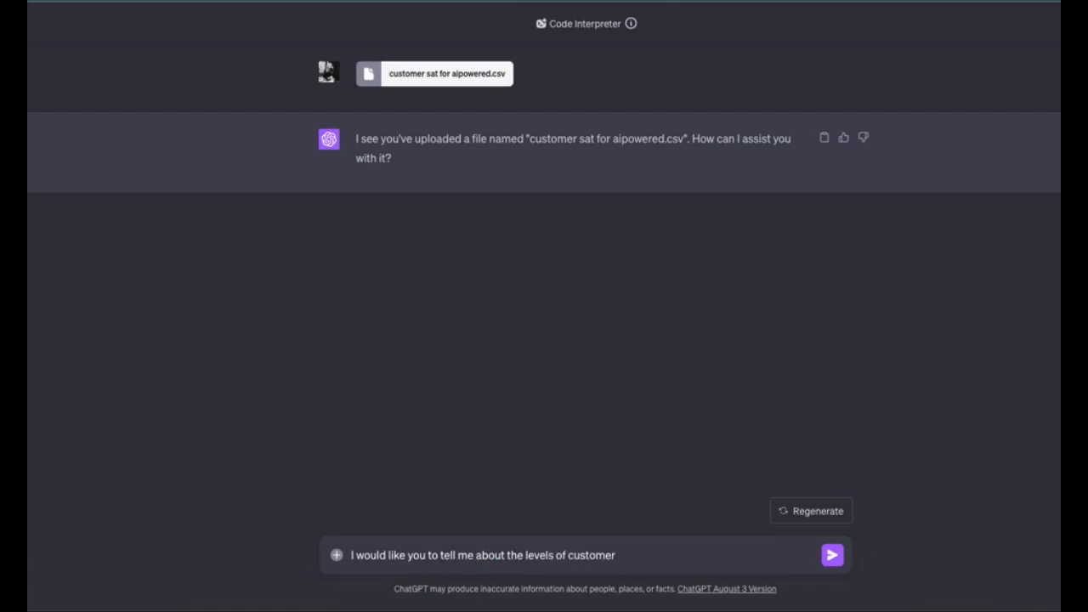
text( satisfaction with my )
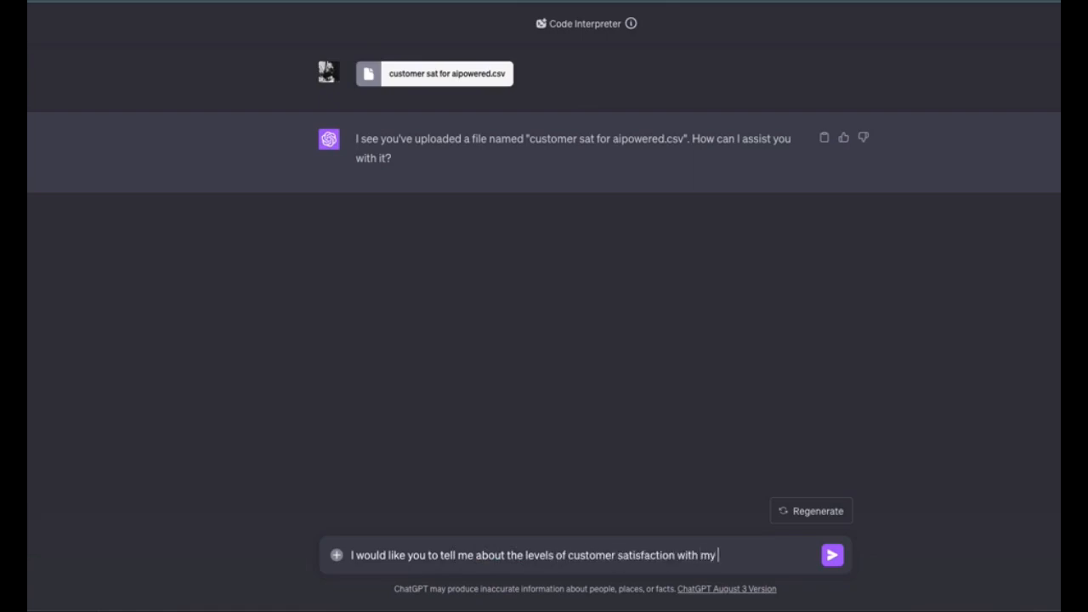
text(service)
key(Return)
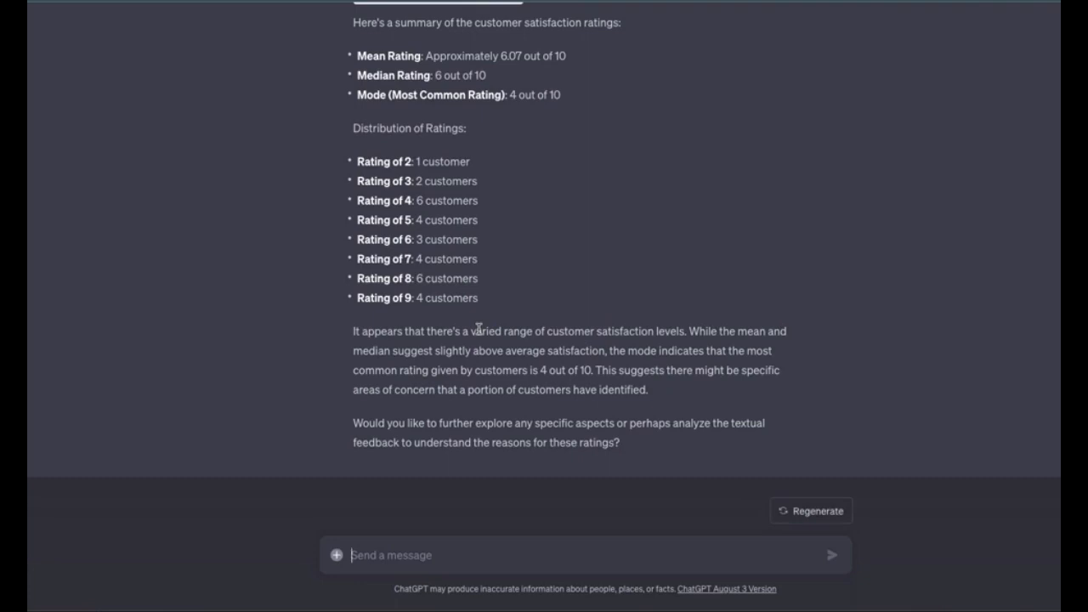
Accept the offer to analyze the textual feedback by replying "Yes please".
text(Yes pleas)
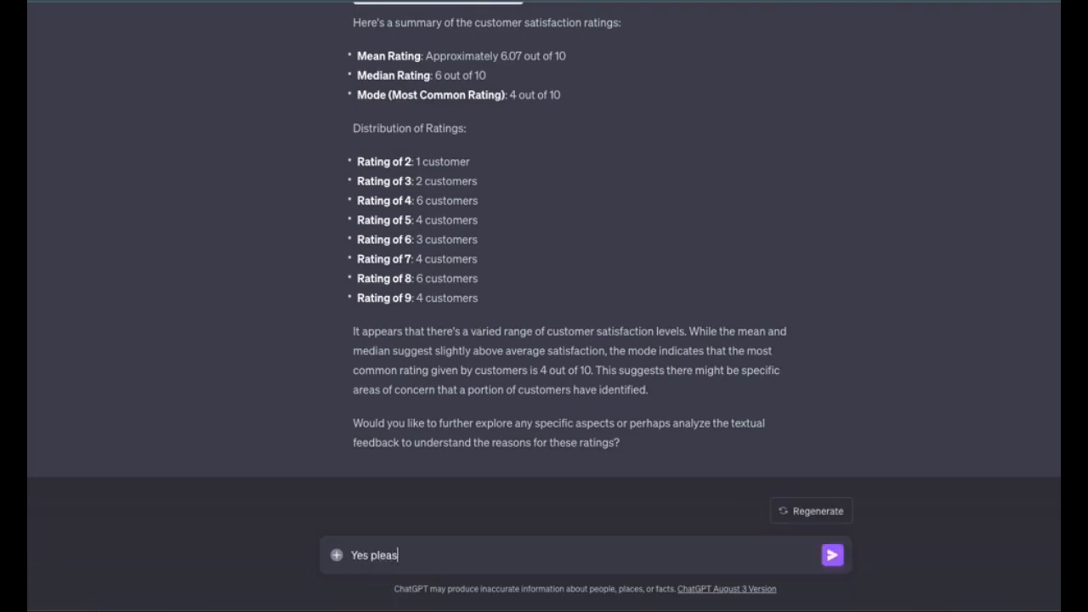
text(e)
key(Return)
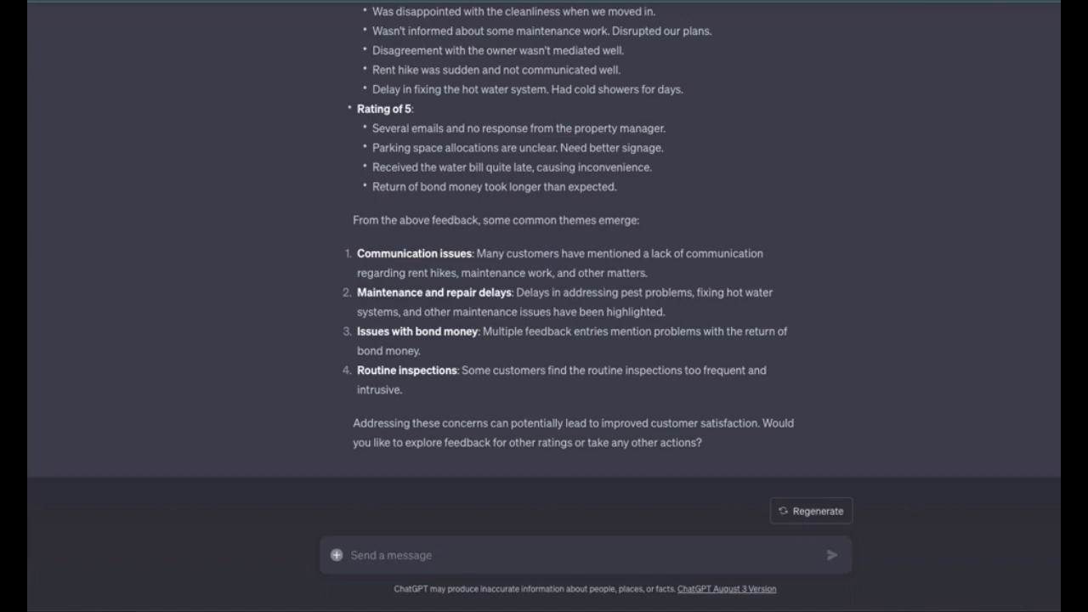
Request a chart with the message "could you please give me a graph of the number of customers vs rating?".
text(cou)
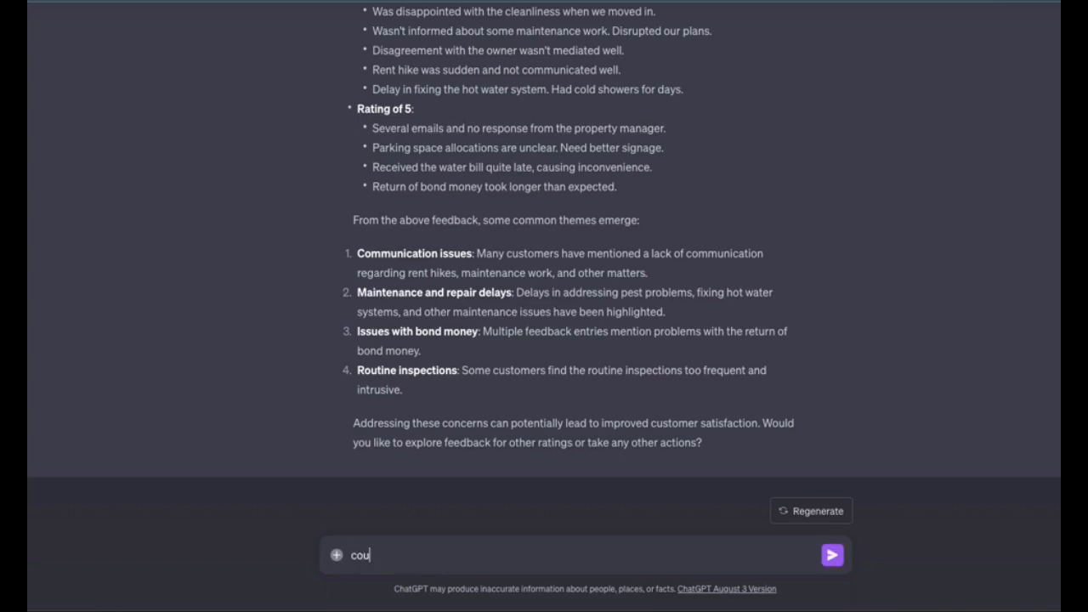
text(ld you please giv)
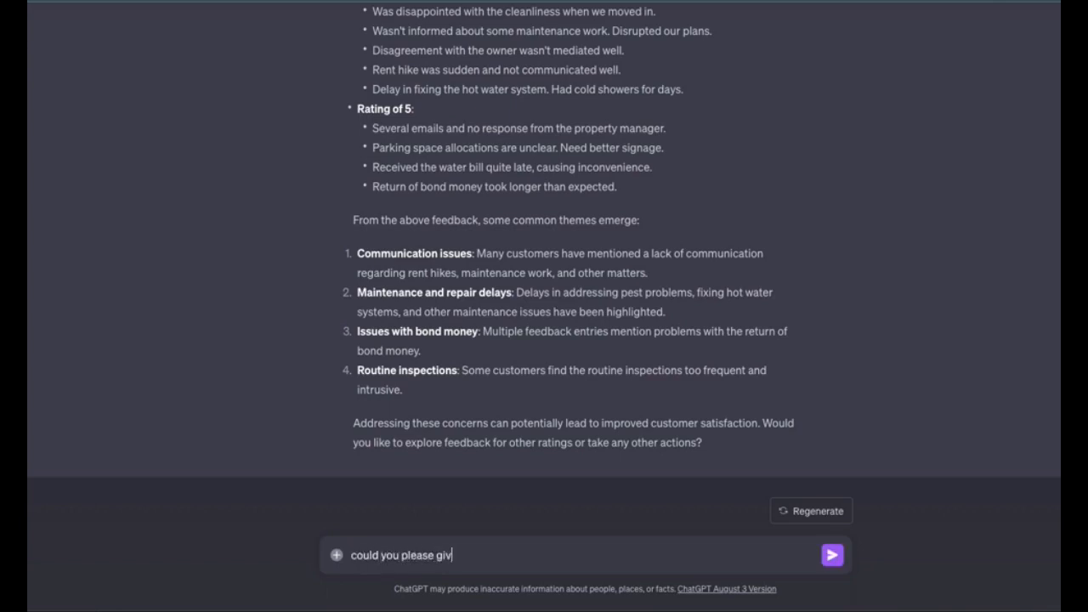
text(e me a graph of the number of customer)
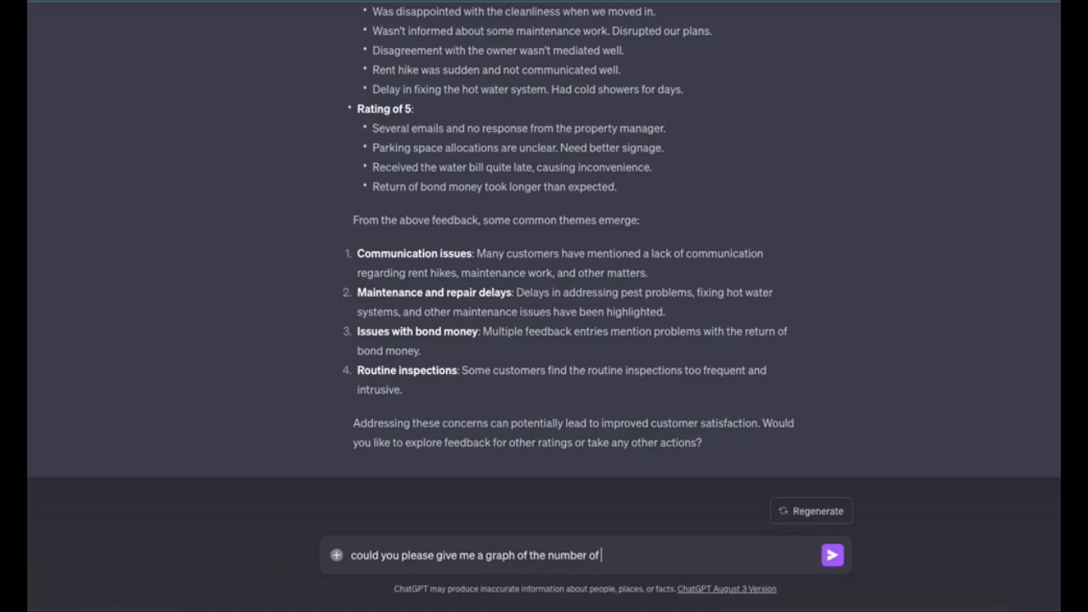
text(s vs rating?)
key(Return)
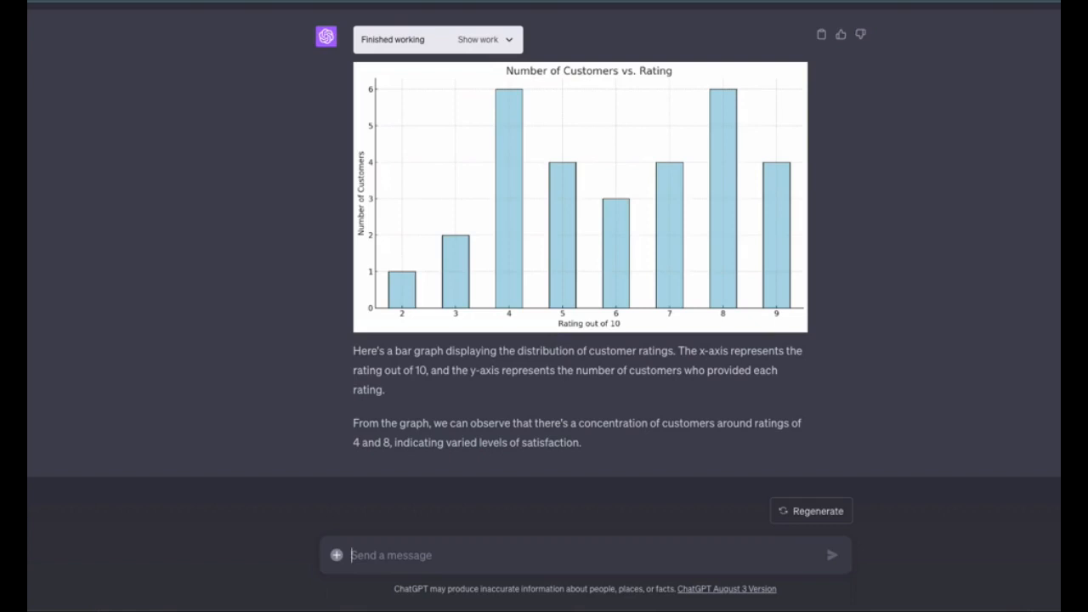
Send the question "what were the things our highly satisfied customers said we did right?".
scroll(268, 233, up, 3)
scroll(267, 233, down, 3)
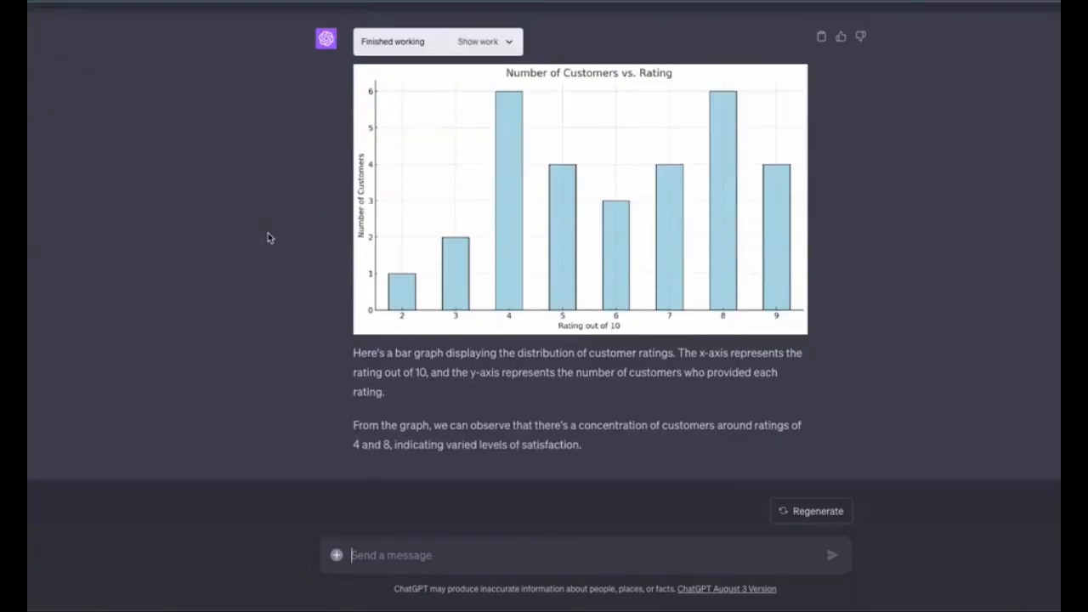
scroll(268, 233, up, 3)
scroll(268, 233, down, 1)
scroll(267, 233, up, 3)
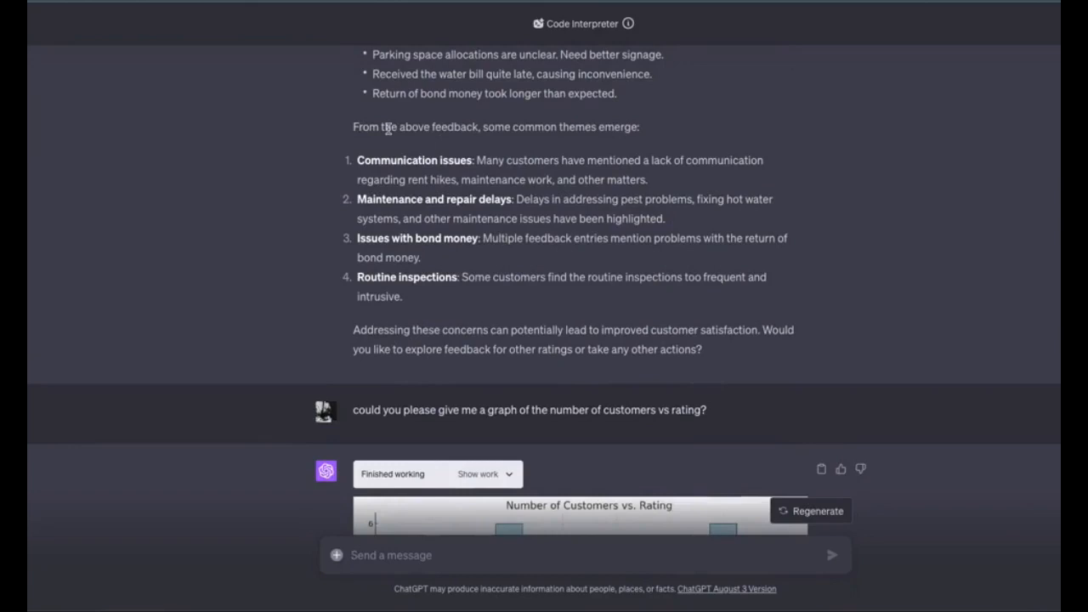
scroll(387, 127, down, 5)
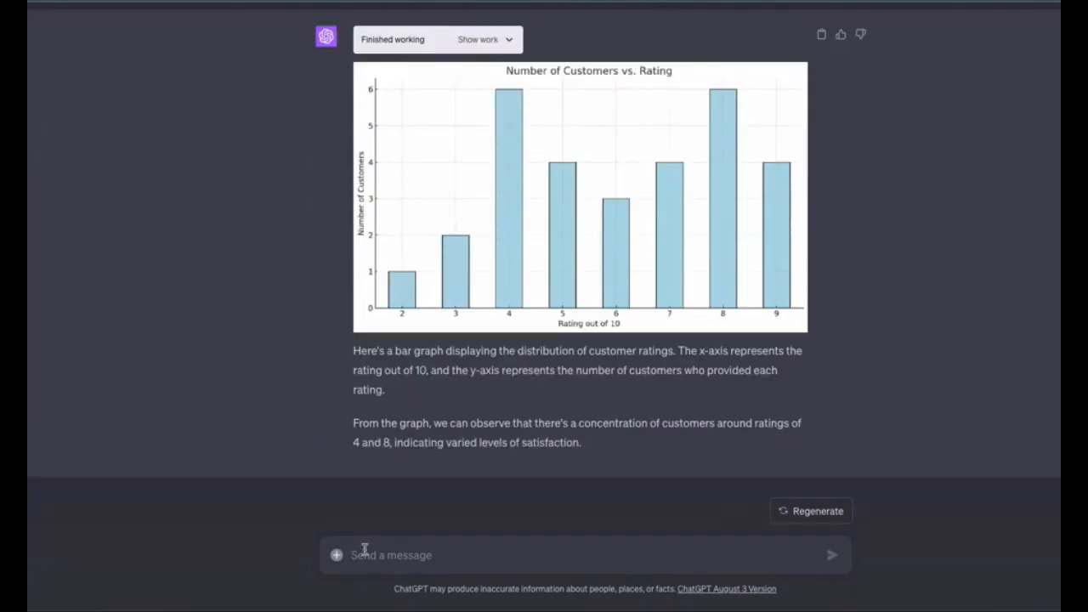
text(what)
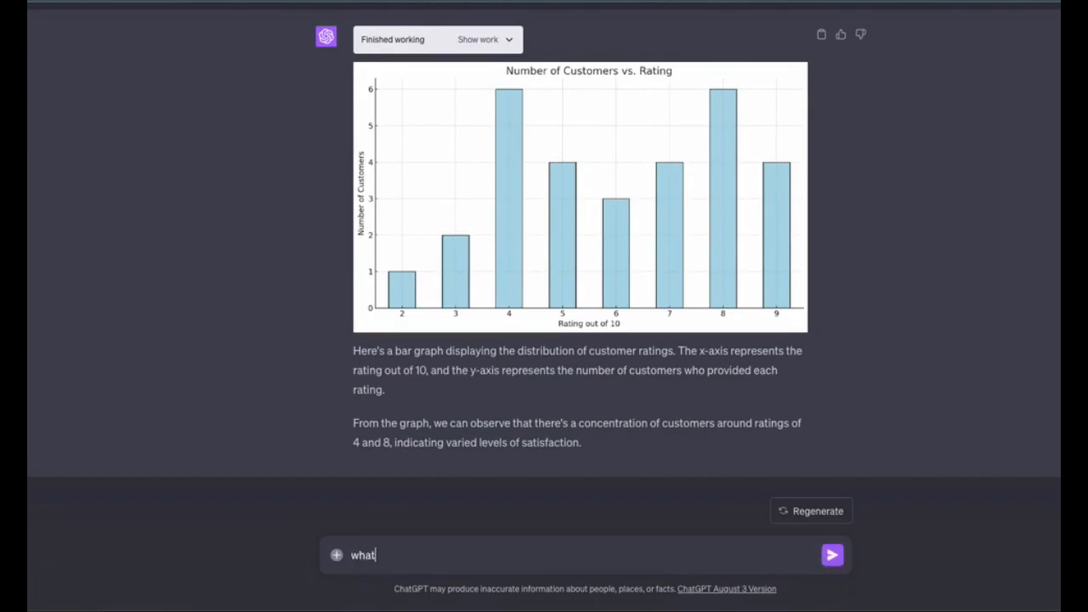
text( were the things our highl)
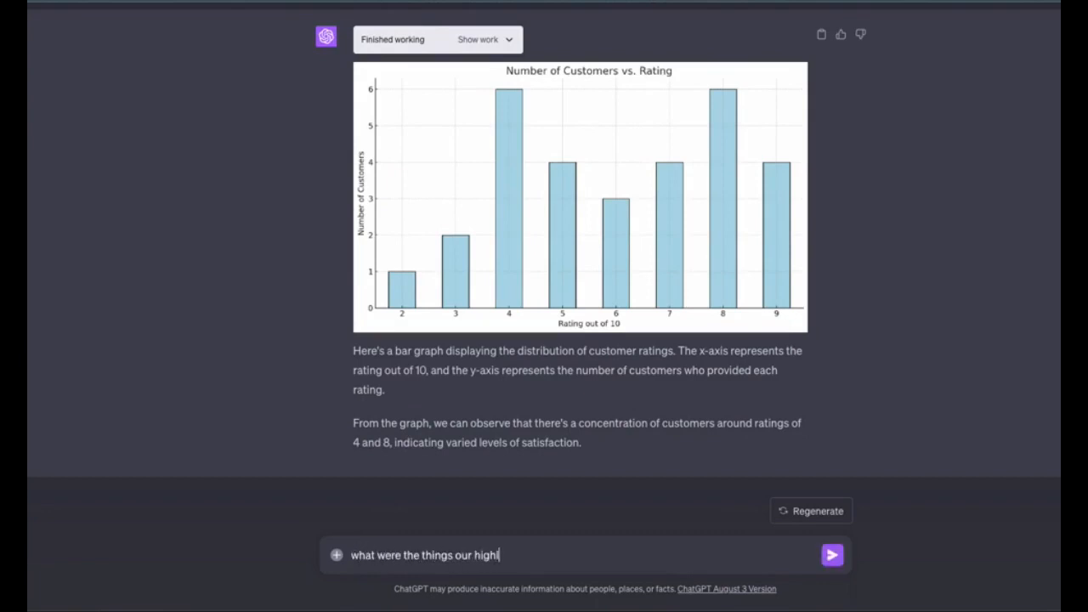
text(y satisfied customers said we did rig)
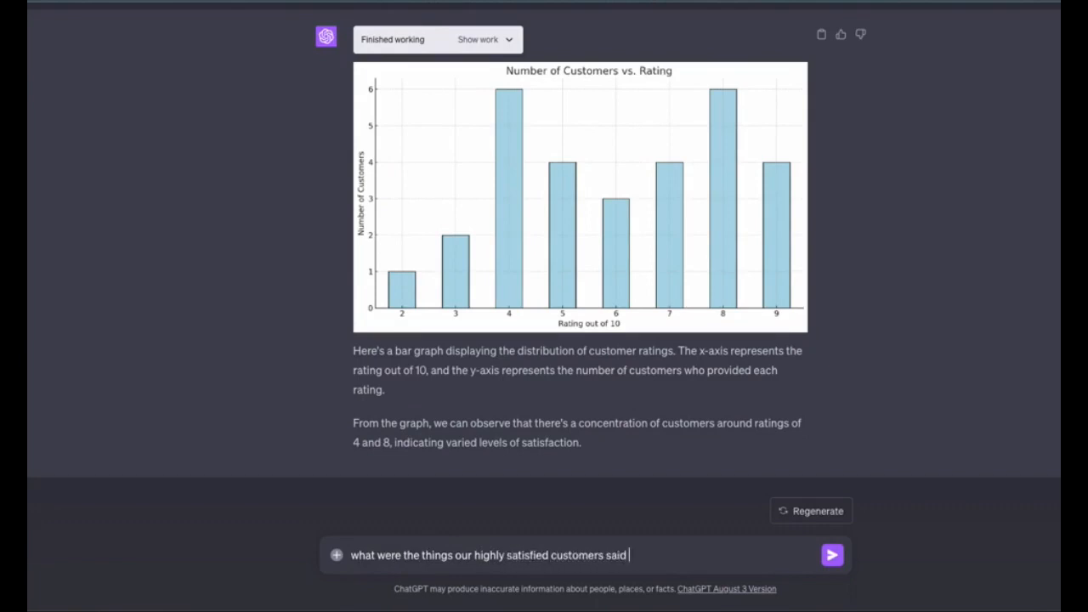
text(ht?)
key(Return)
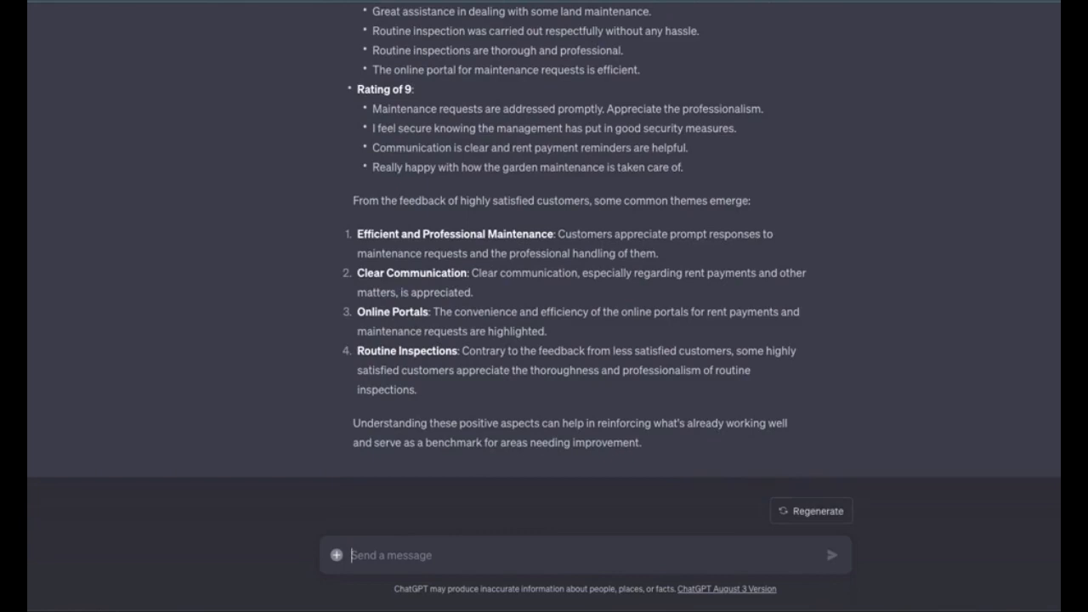
Compare the feedback themes of highly satisfied customers with those of less satisfied customers, especially on routine inspections.
scroll(579, 428, up, 5)
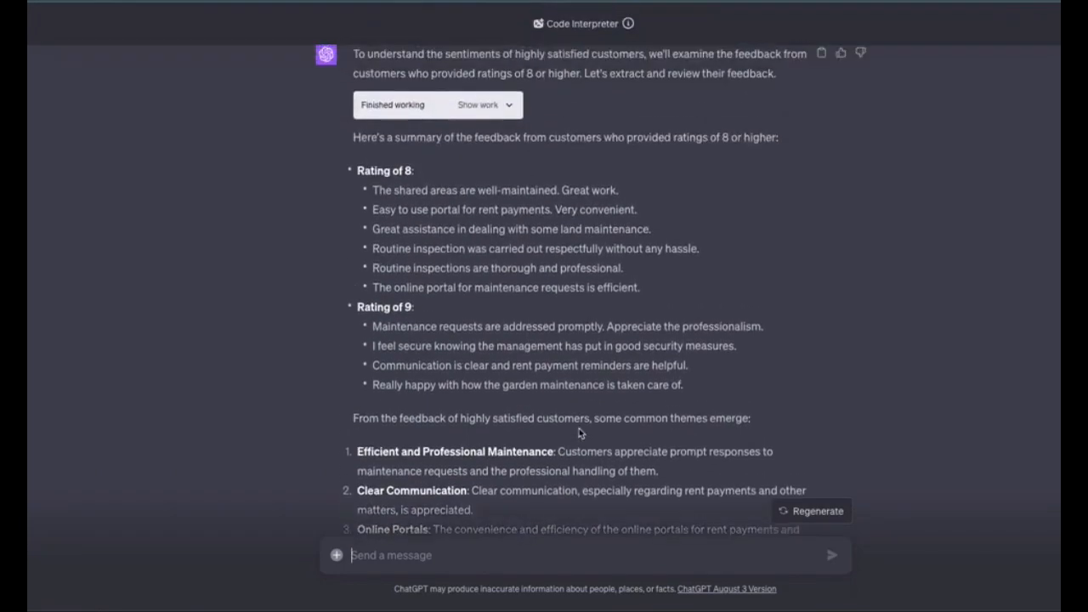
scroll(578, 433, up, 10)
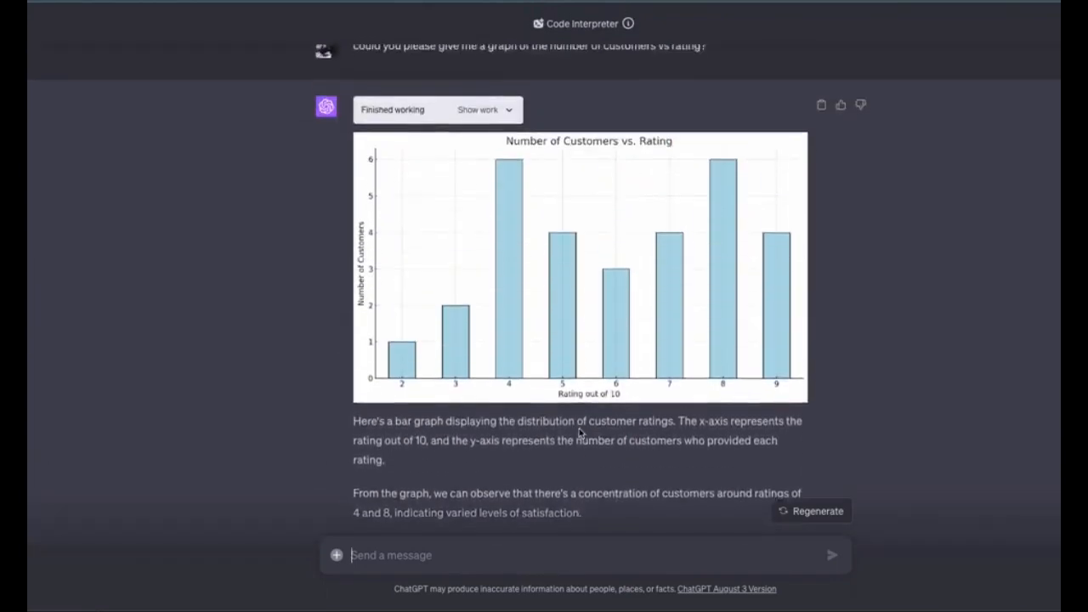
scroll(579, 433, up, 4)
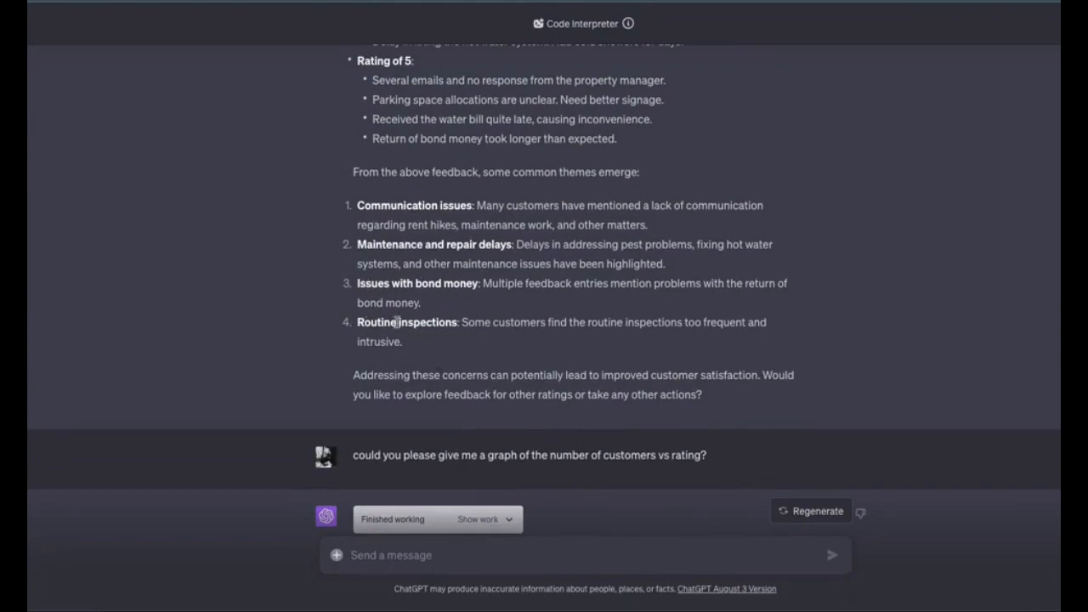
scroll(448, 322, down, 2)
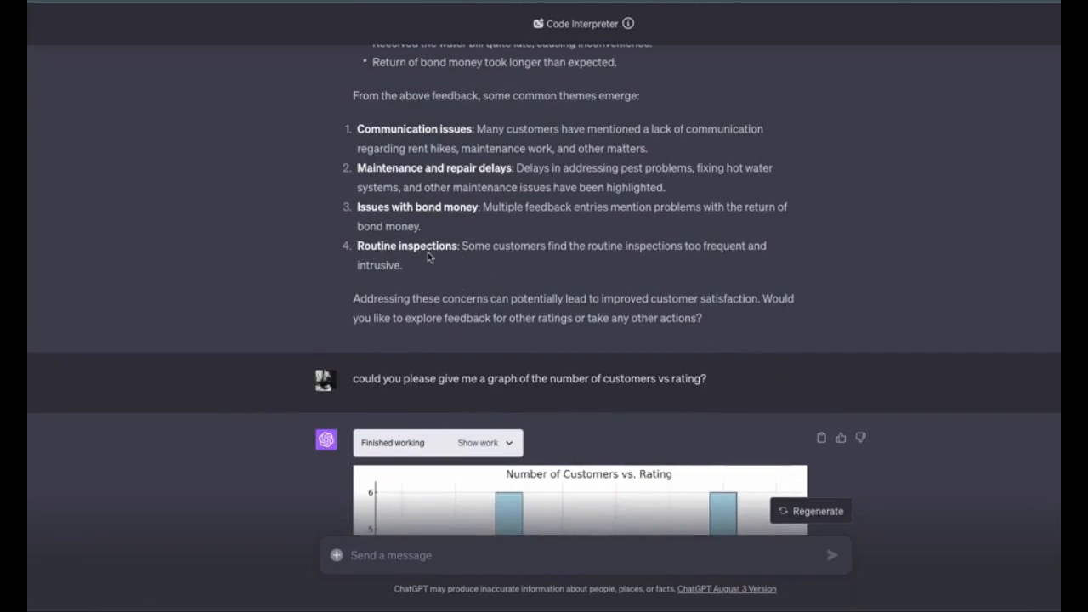
scroll(429, 257, down, 2)
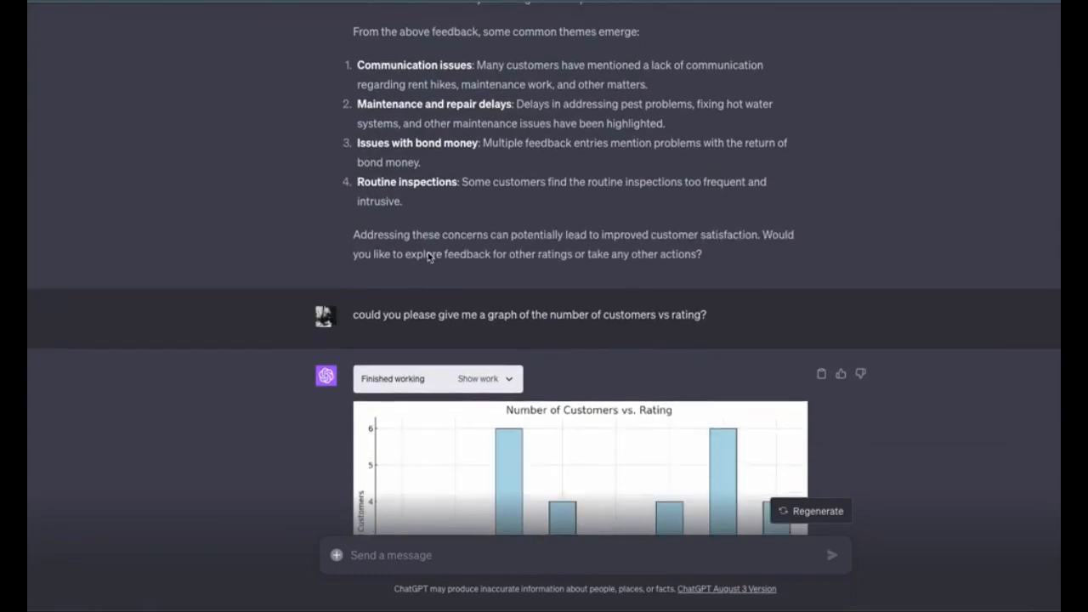
scroll(429, 256, down, 10)
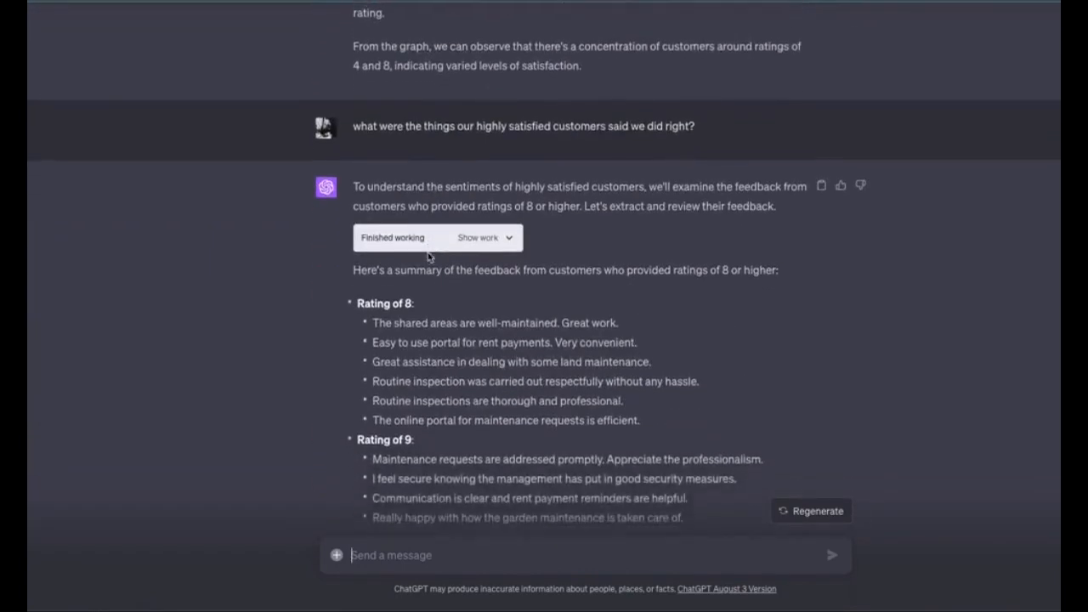
scroll(427, 252, down, 3)
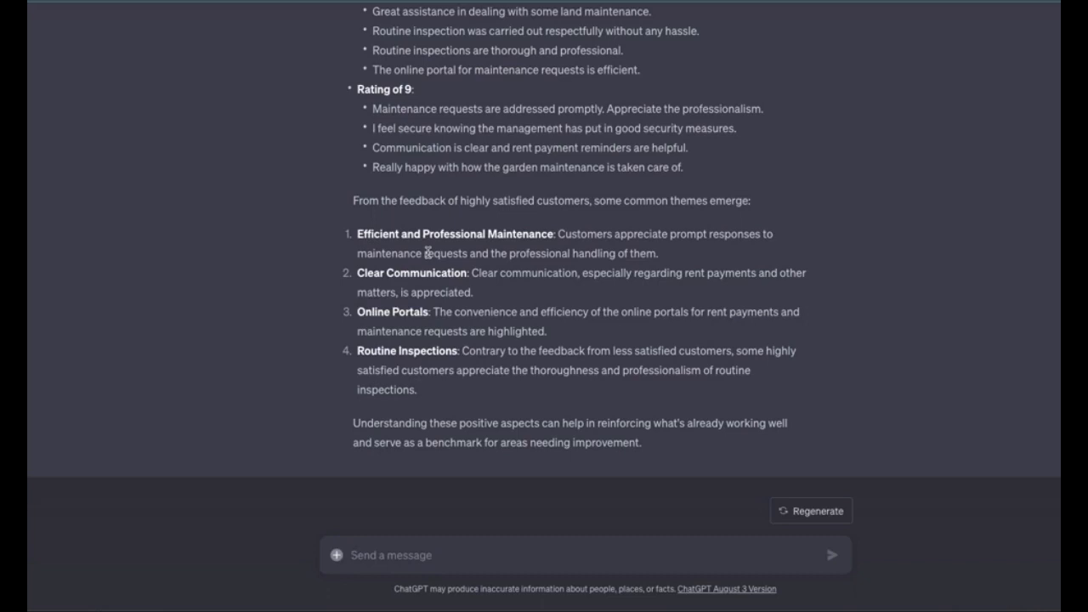
Begin a new message with "Could you please suggest 10 ideas for making the routine inspection process less".
text(cou)
key(BackSpace)
key(BackSpace)
key(BackSpace)
text(Could you please )
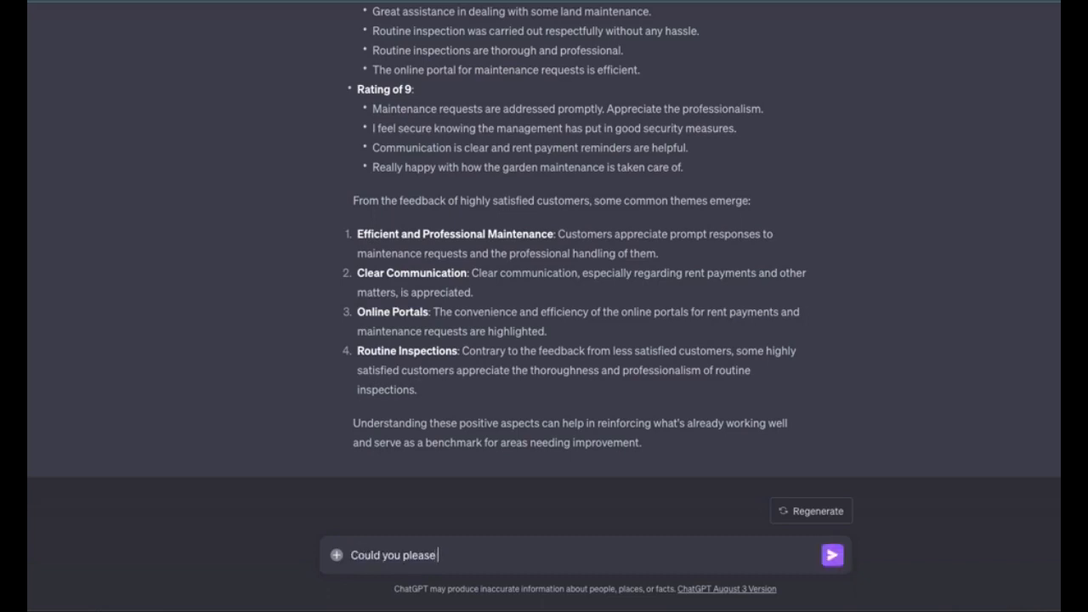
text(suggest 10 ideas for making t)
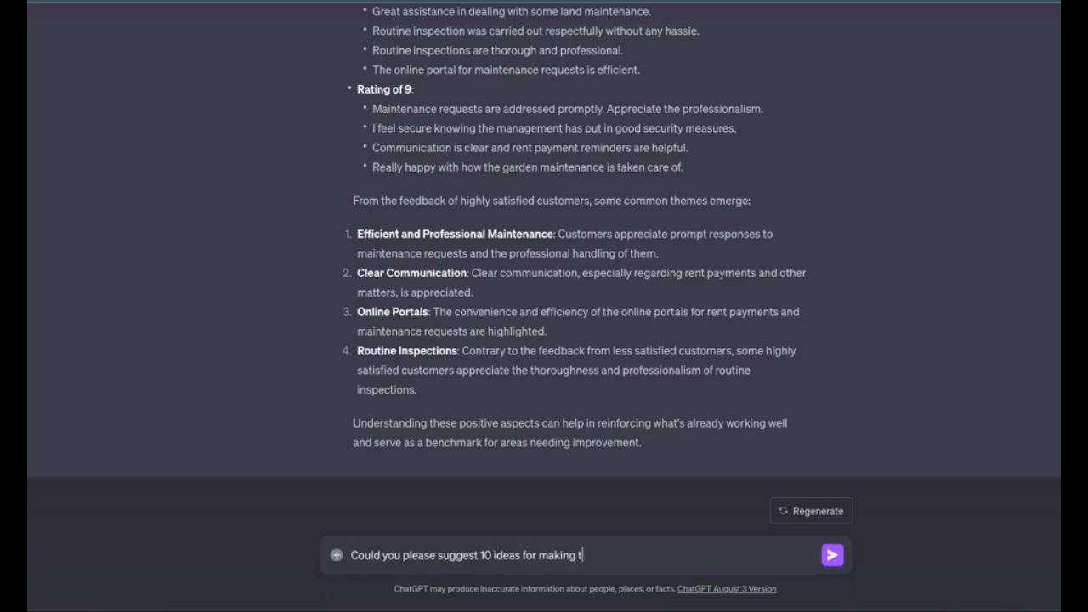
text(he routine inspection proces)
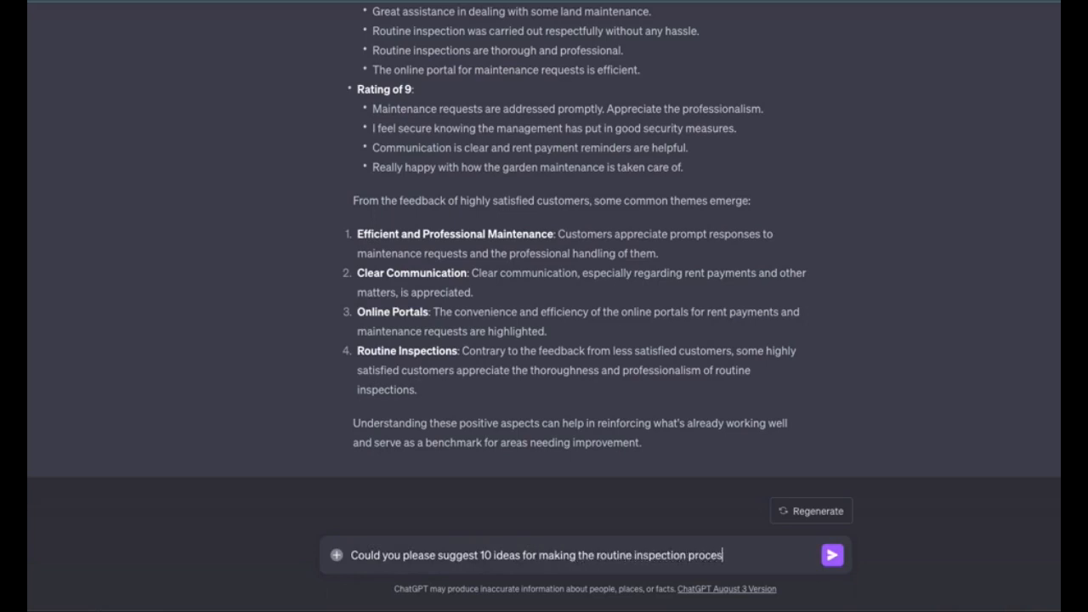
text(s less)
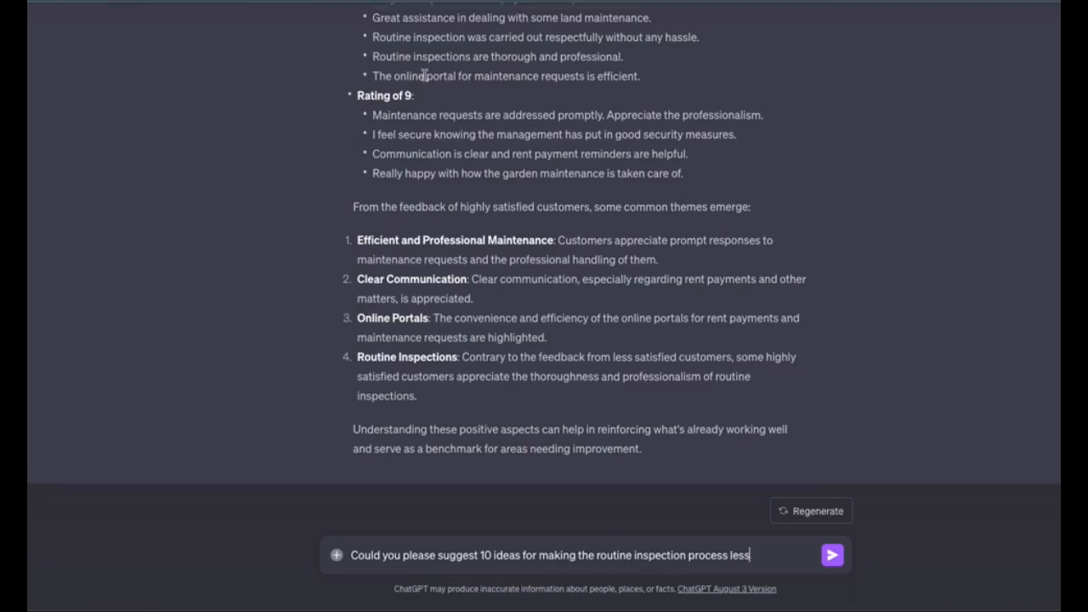
Continue the message with "frequent and less intrusive but still enabling the tenant to have maintenance issues looked at, and for the".
scroll(425, 78, up, 5)
scroll(425, 78, up, 8)
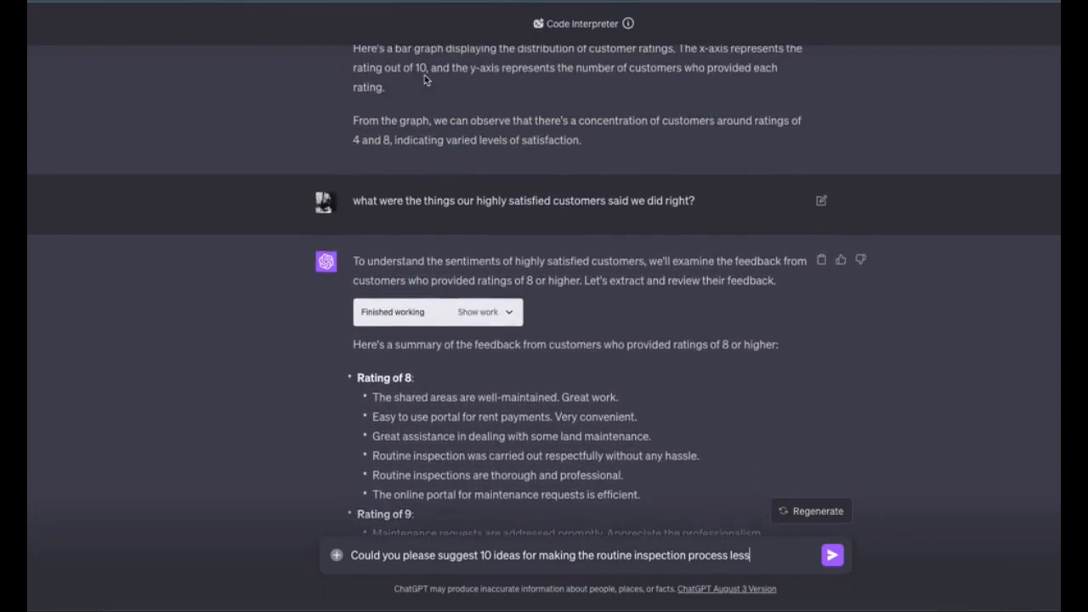
scroll(428, 224, down, 3)
scroll(428, 223, down, 10)
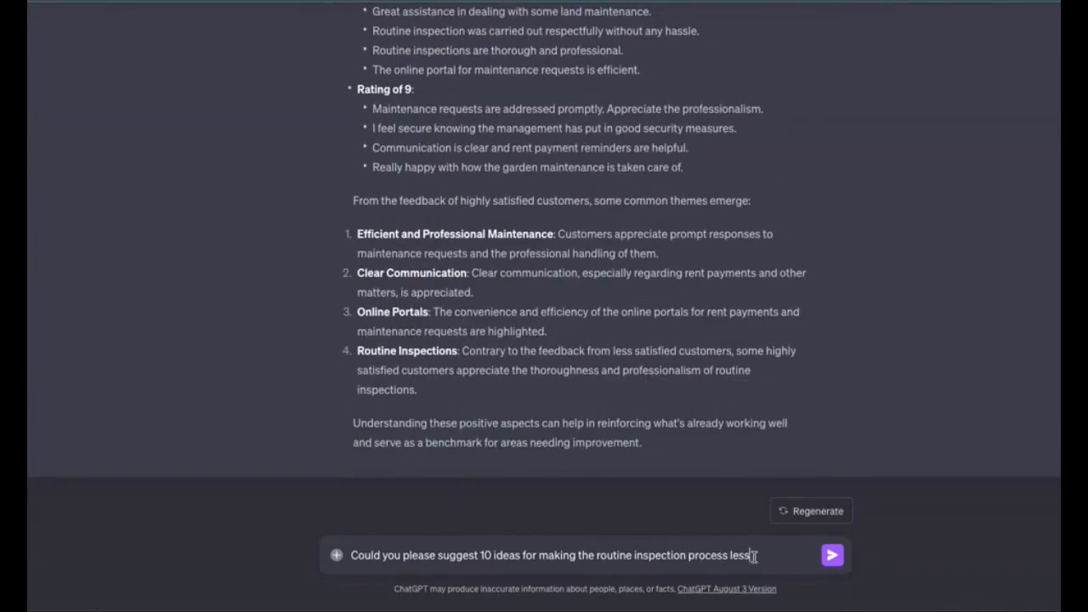
text(frequent and less ins)
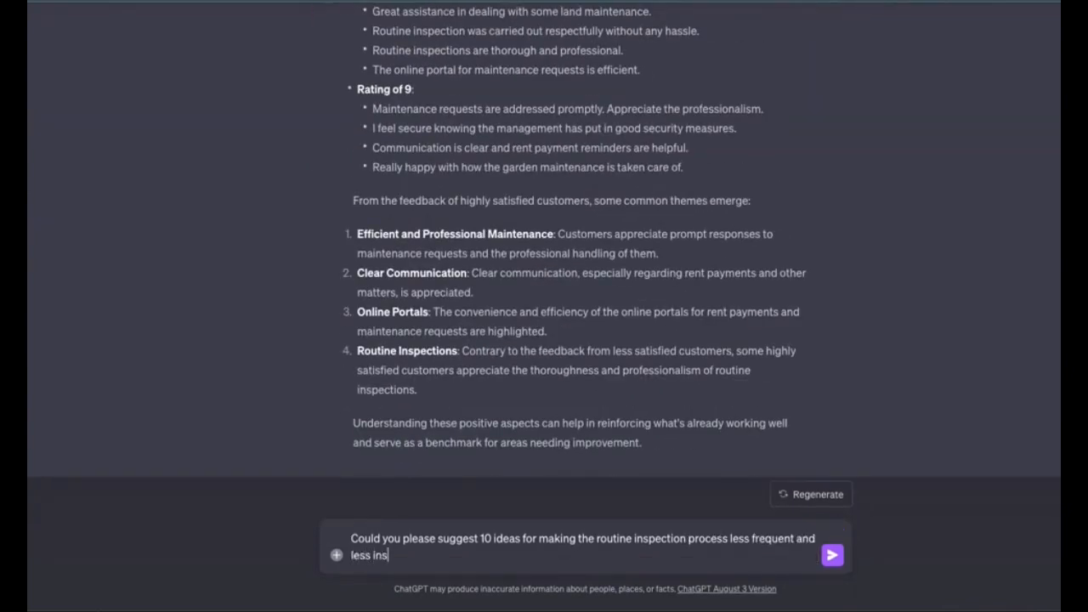
key(BackSpace)
text(trusive but still enab)
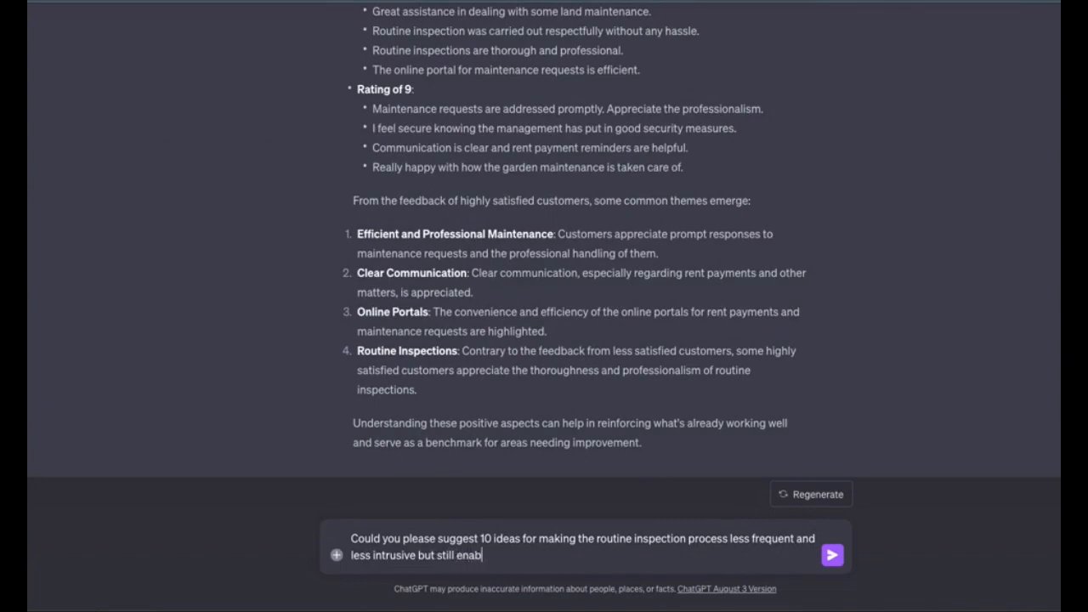
text(ling the tenant to have maintena)
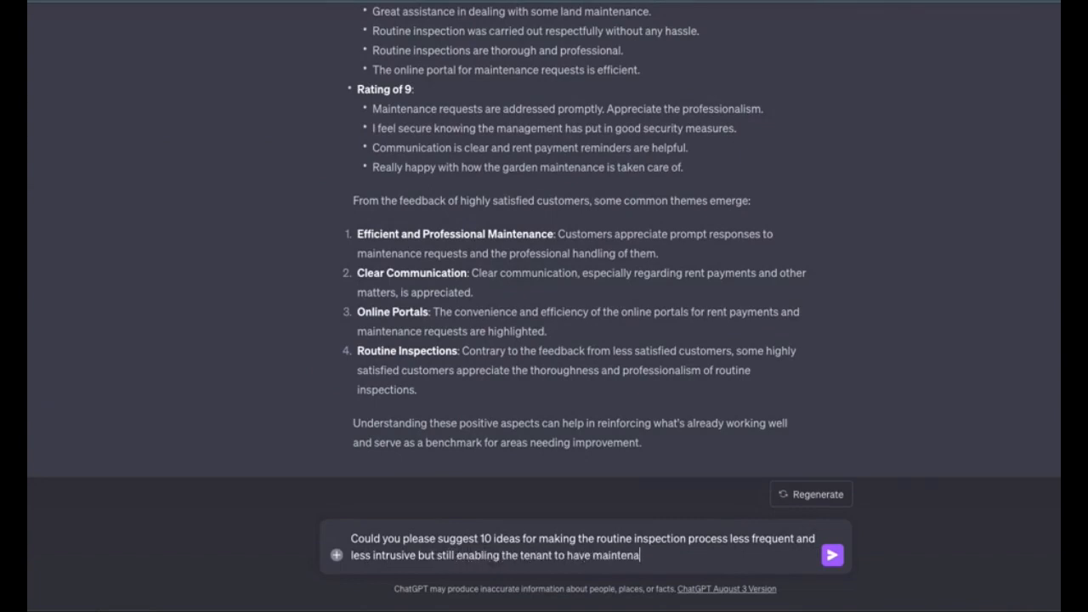
text(nce issues looked at, and for the )
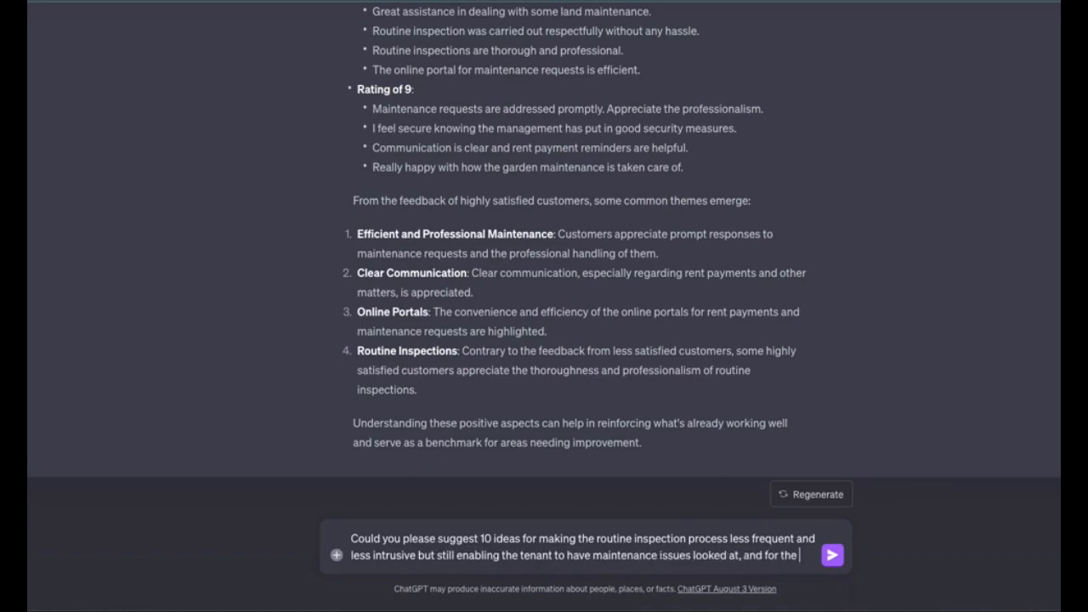
Complete the message with "owner or landlord to feel comfortable their property is being maintained to a high standard" and send it.
text(owner or)
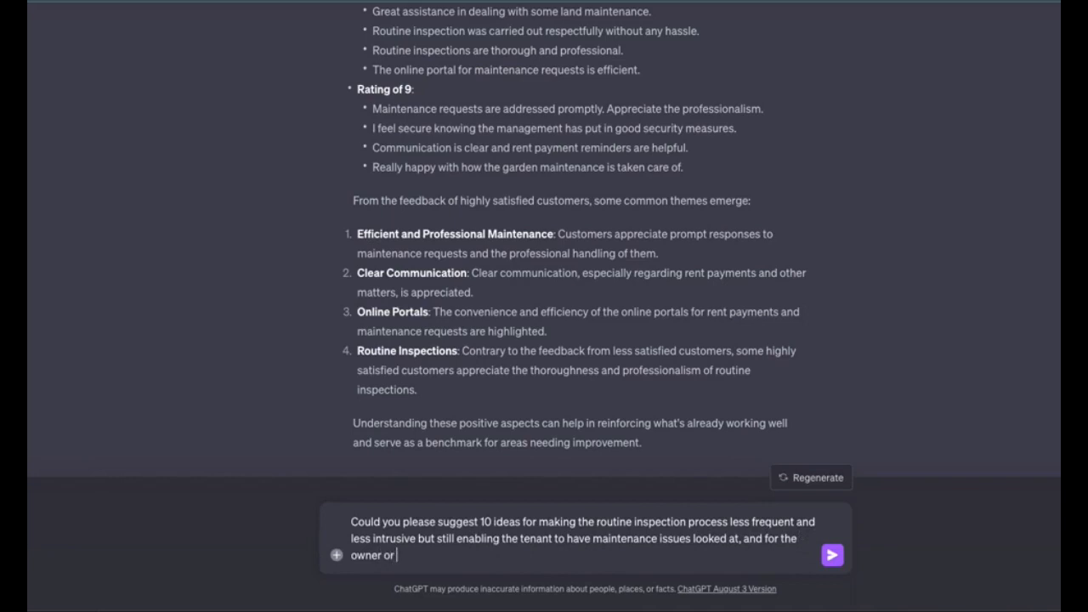
text( landlord to feel comfortable their )
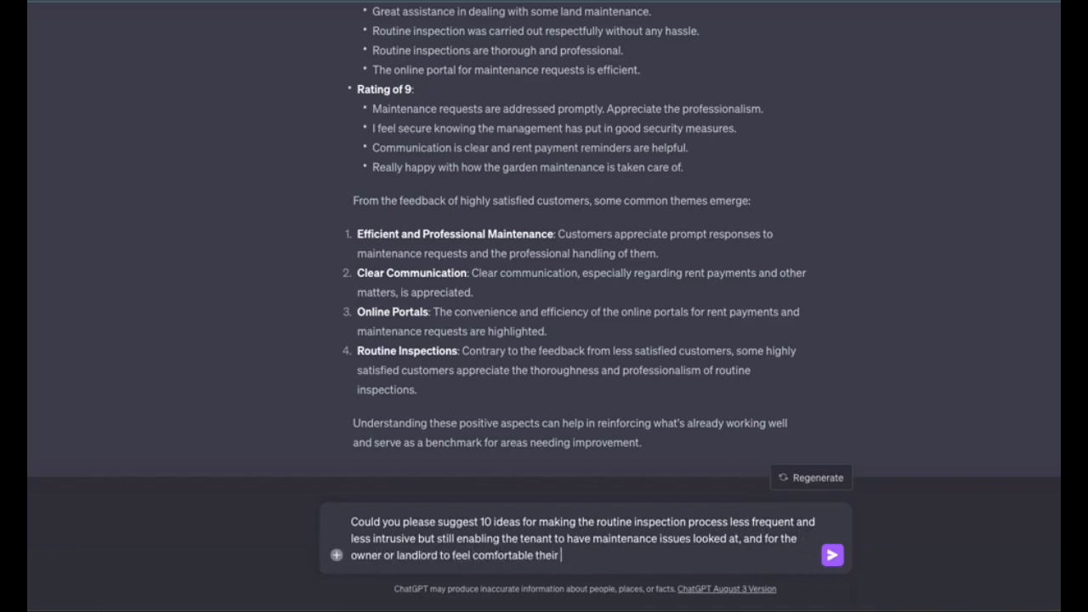
text(property is being maitn)
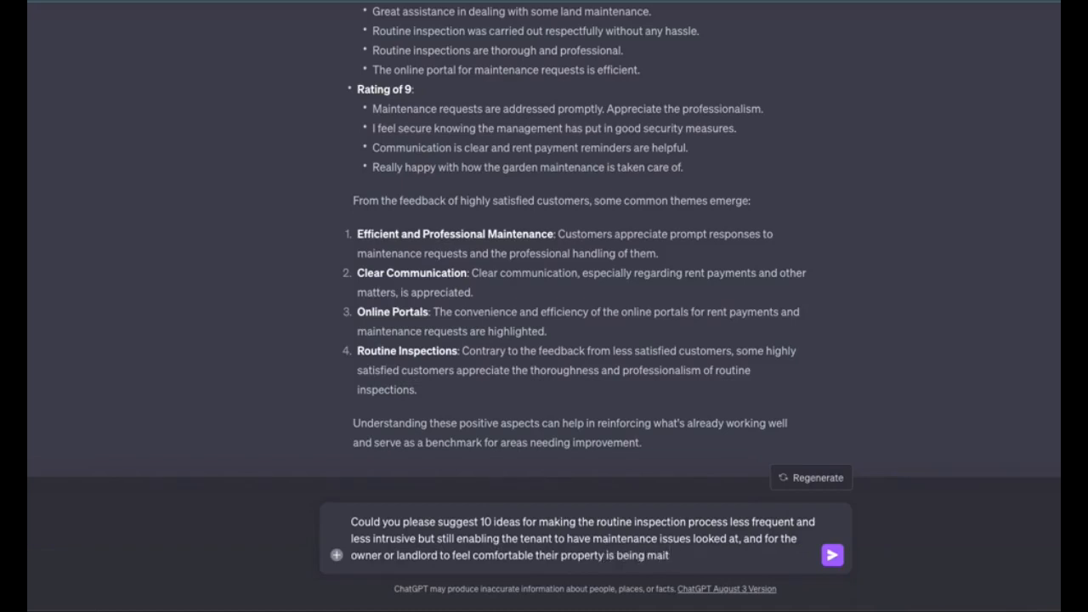
key(BackSpace)
text(ntained to a high standard)
key(Return)
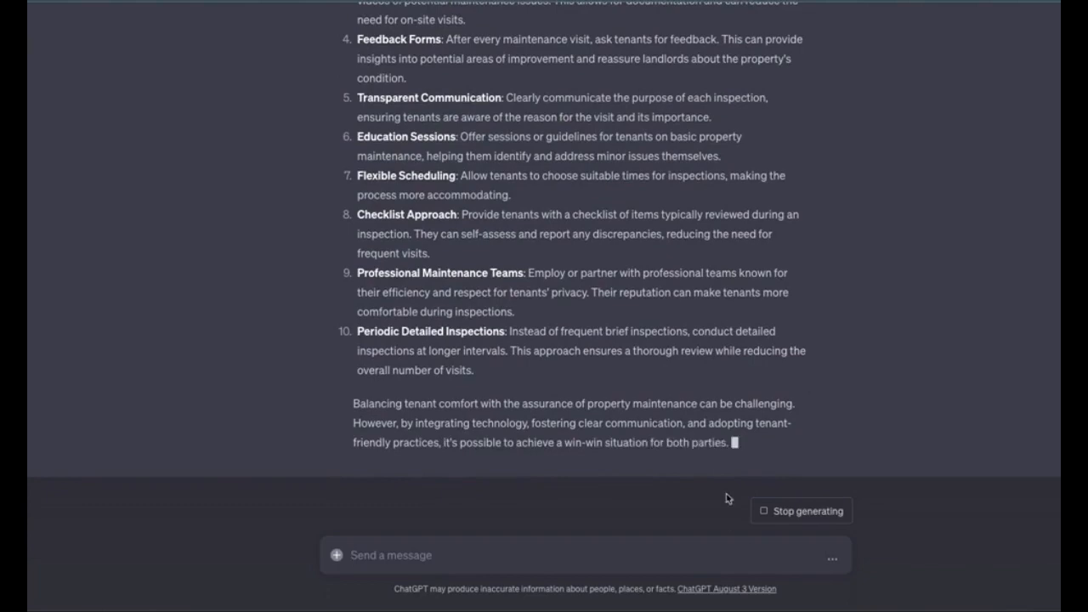
Review the routine inspection request and read through the suggested ideas in the reply.
scroll(725, 484, up, 7)
scroll(724, 472, up, 2)
scroll(724, 472, down, 1)
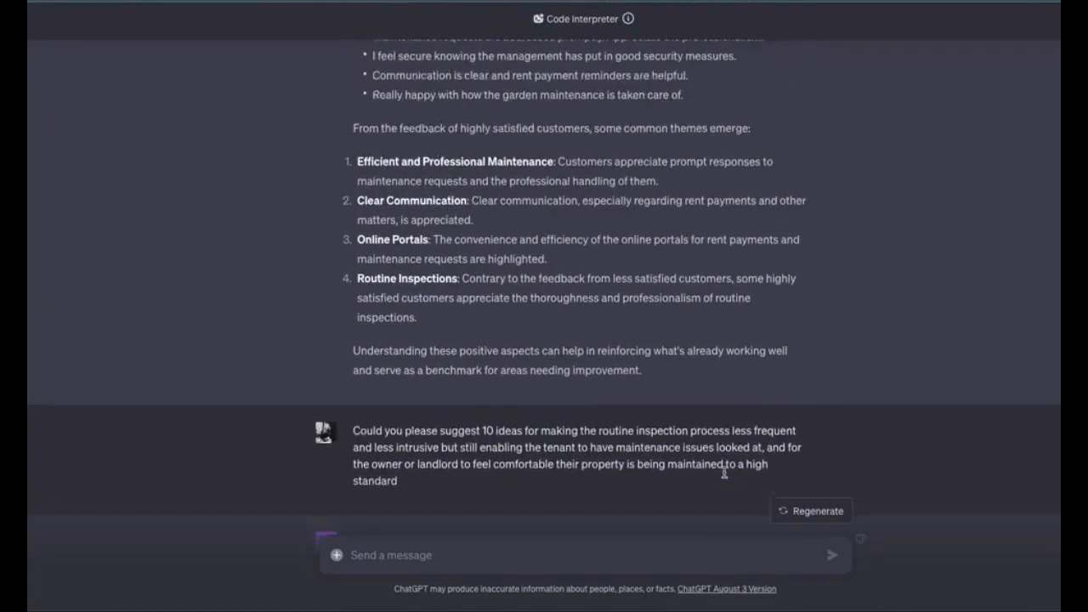
scroll(724, 471, down, 3)
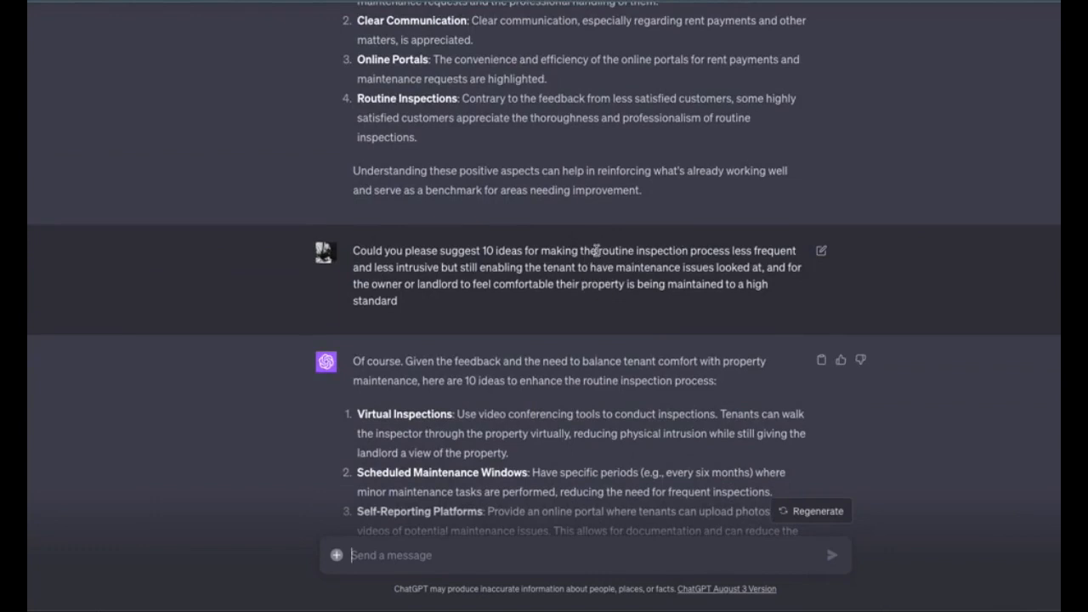
drag(598, 250, 689, 250)
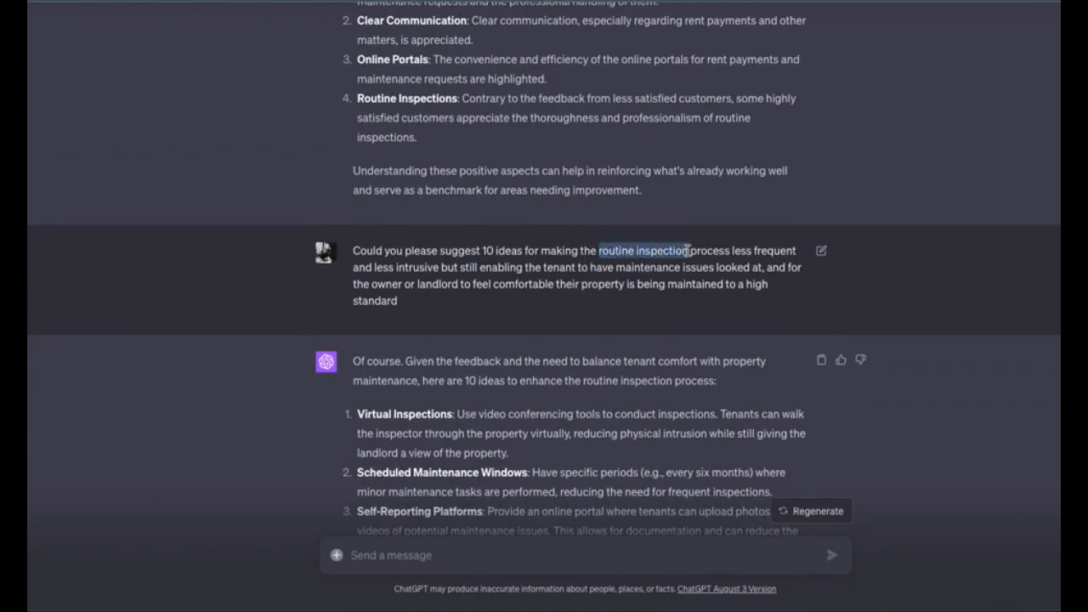
click(590, 251)
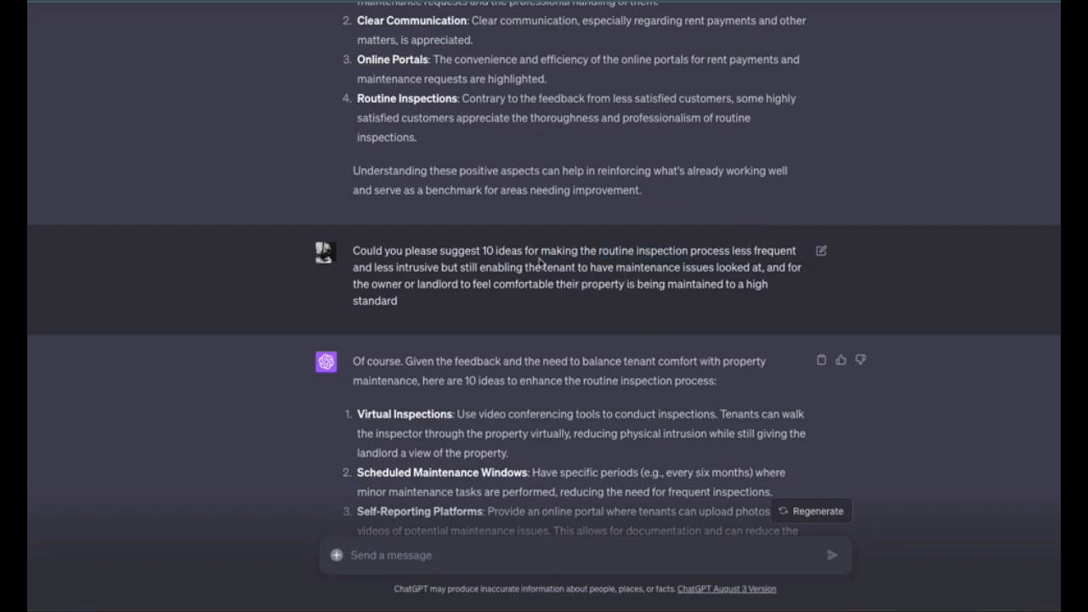
scroll(539, 264, down, 5)
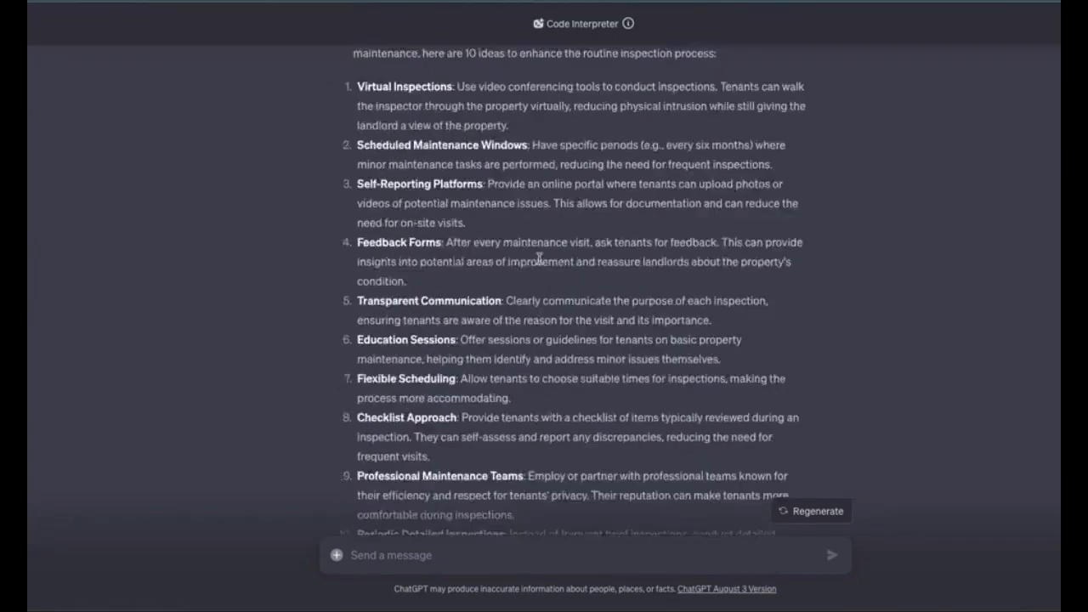
scroll(539, 260, up, 4)
scroll(539, 260, down, 7)
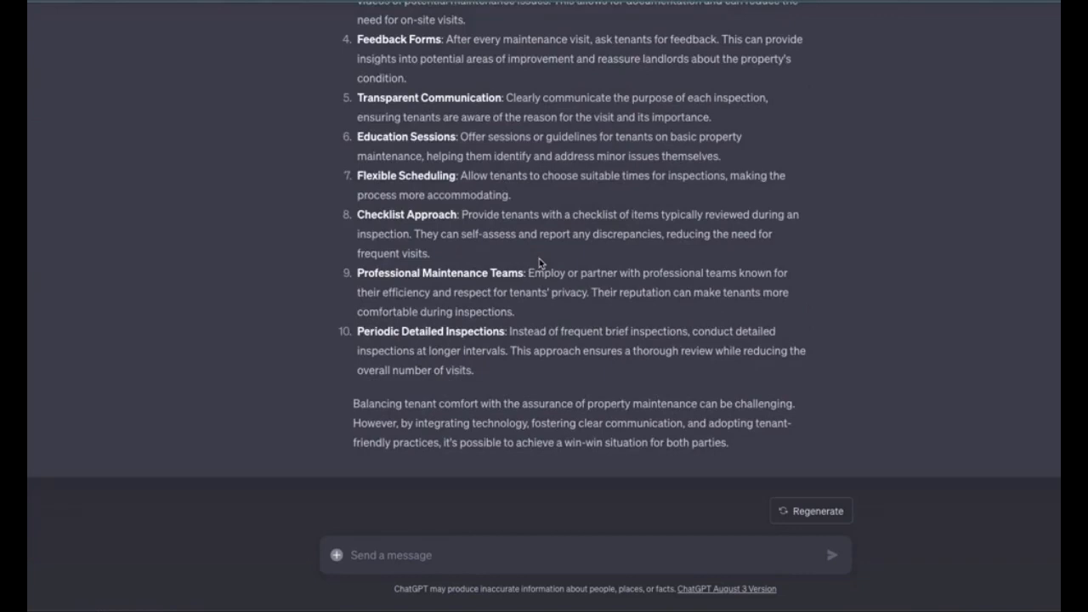
Start a message with "I want you to act as a marketing or branding manager. Could you give me 10 alternate names for the".
click(408, 554)
text(I)
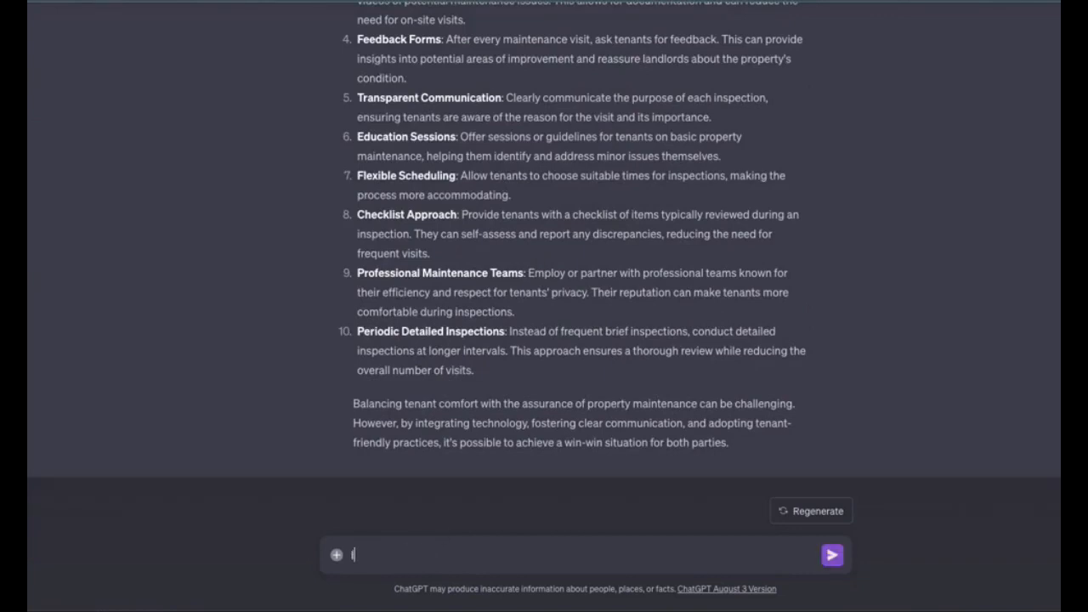
text( want you to ac)
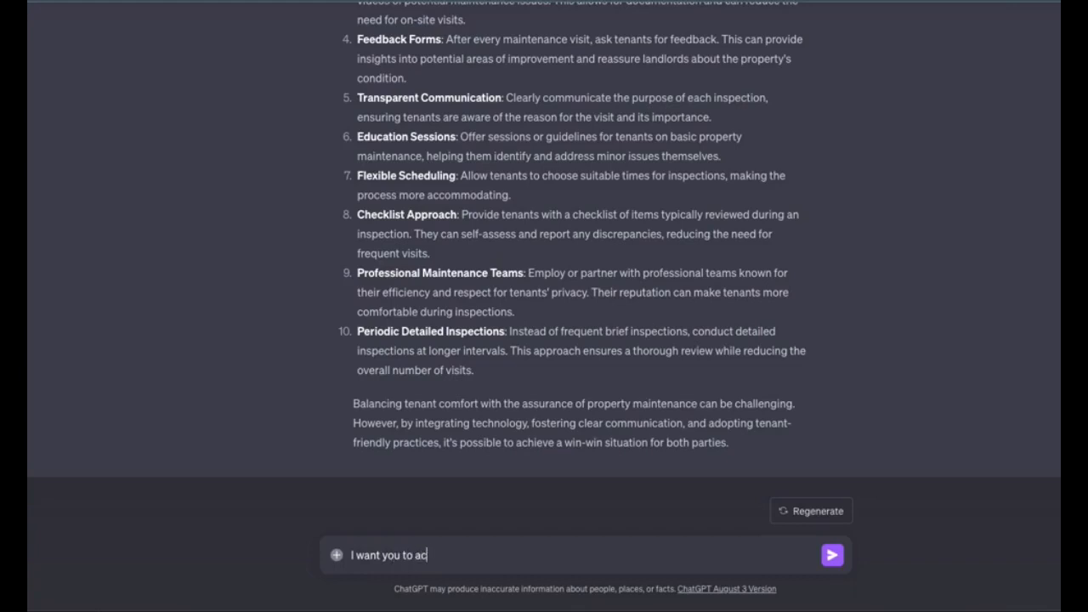
text(t as a marketing ro)
text( branding manager. )
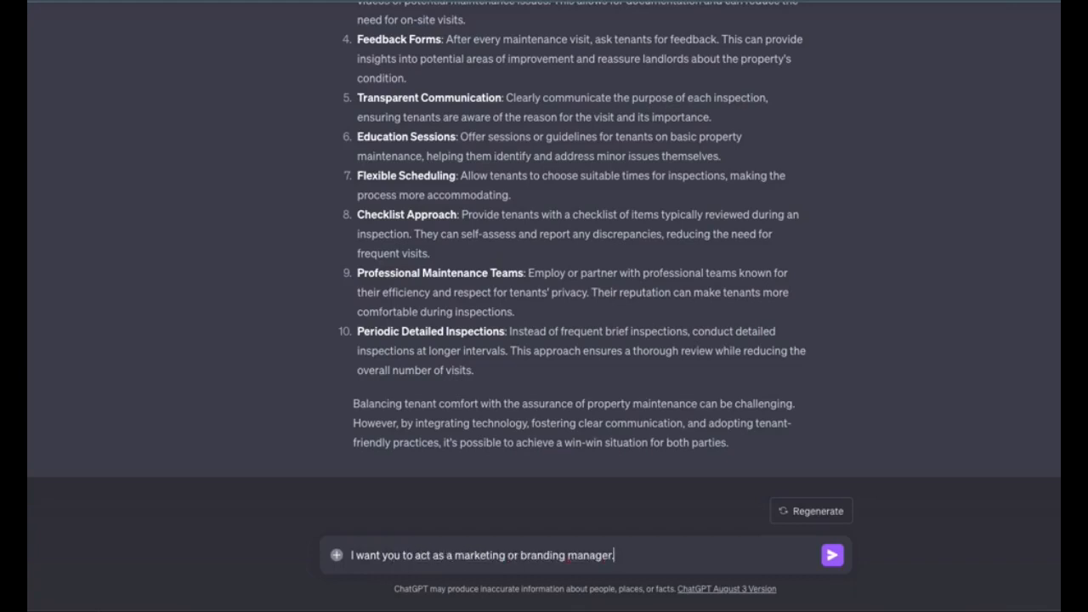
text(Could you give me )
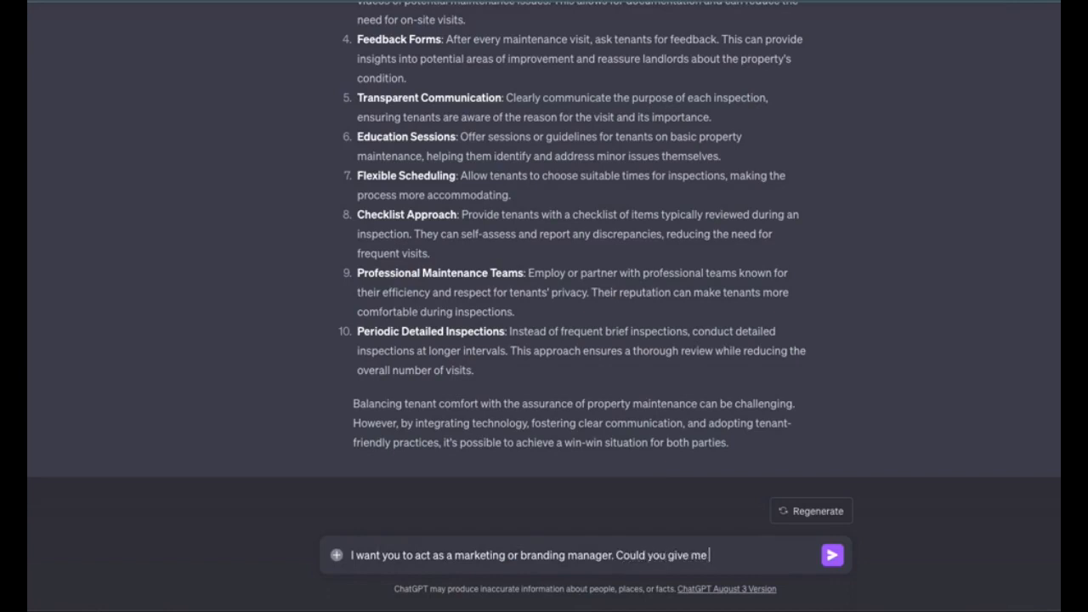
text(10 alternate names for the)
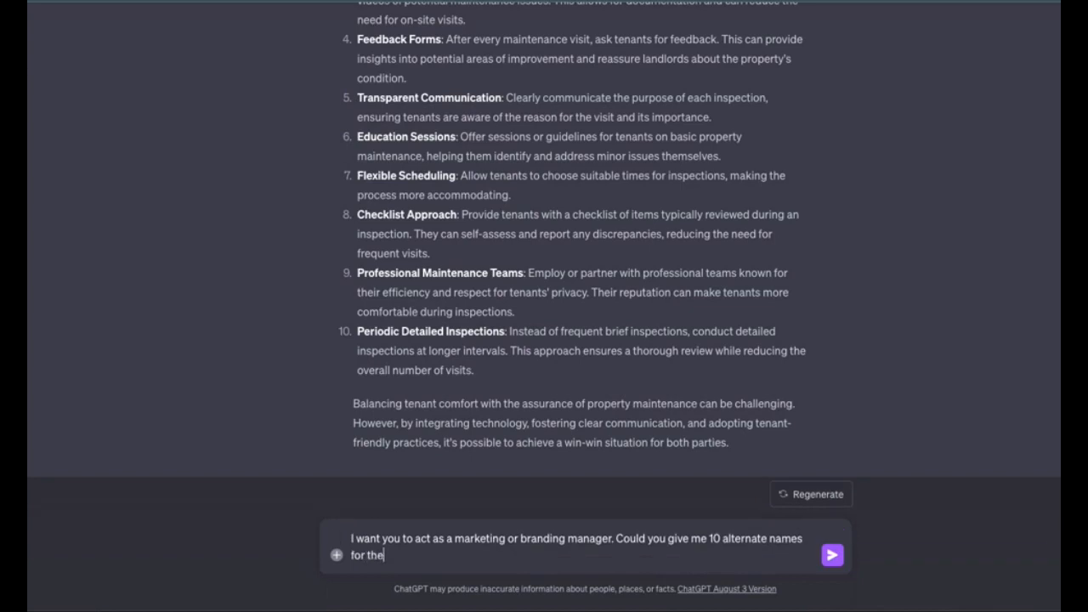
Finish the request with "process of routine inspections that show more of a win/win for both the tenant and the property owner (and the property manager!)" and send.
text( process of routine inspections that)
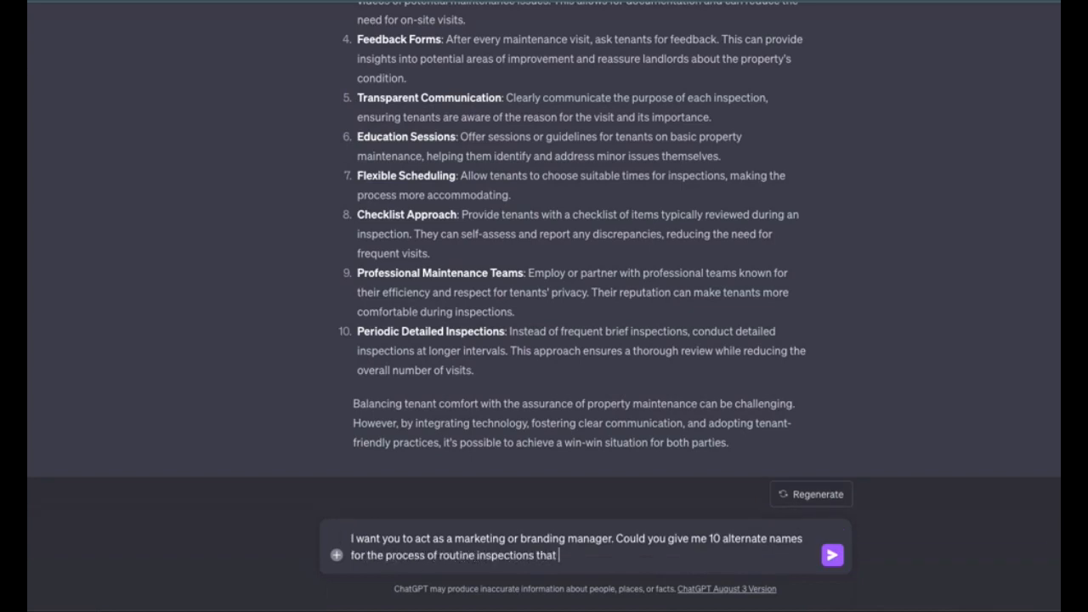
text( show more of a win/)
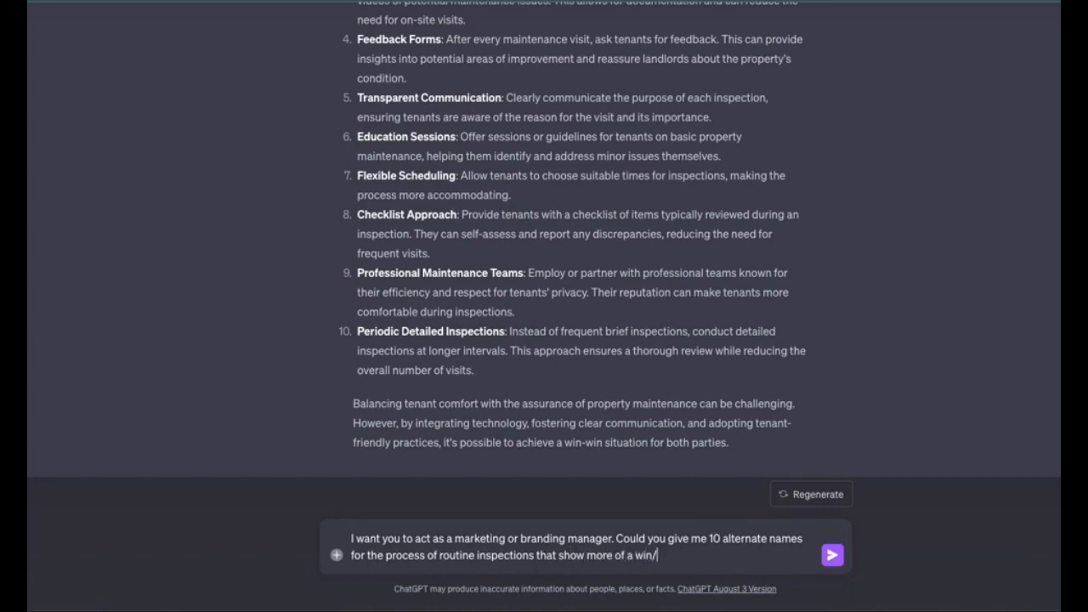
text(win for t)
key(BackSpace)
text(both the tenant and the property owner (a)
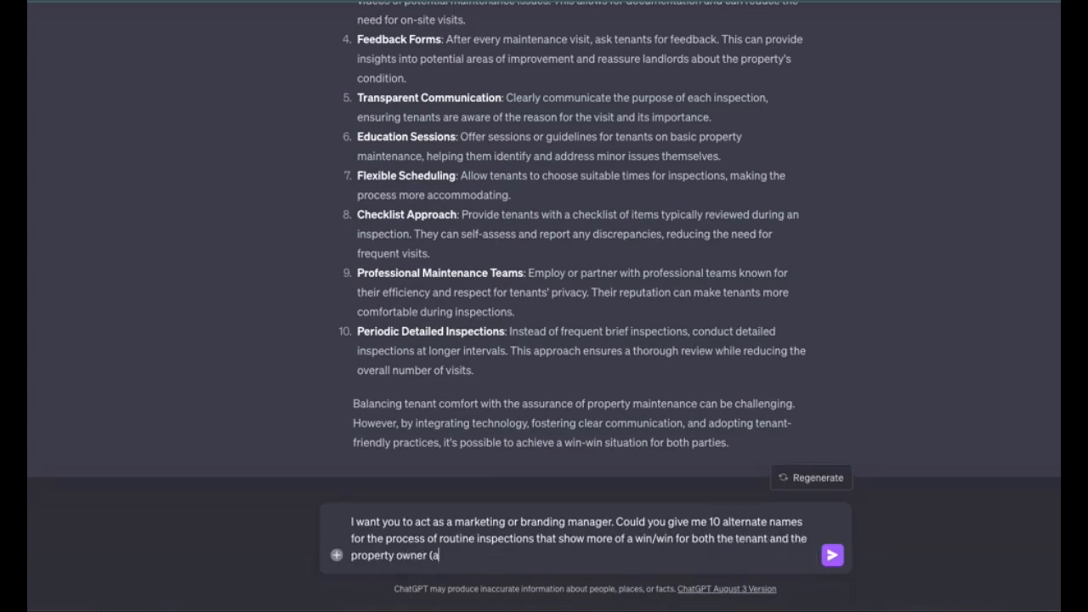
text(nd the property))
key(Return)
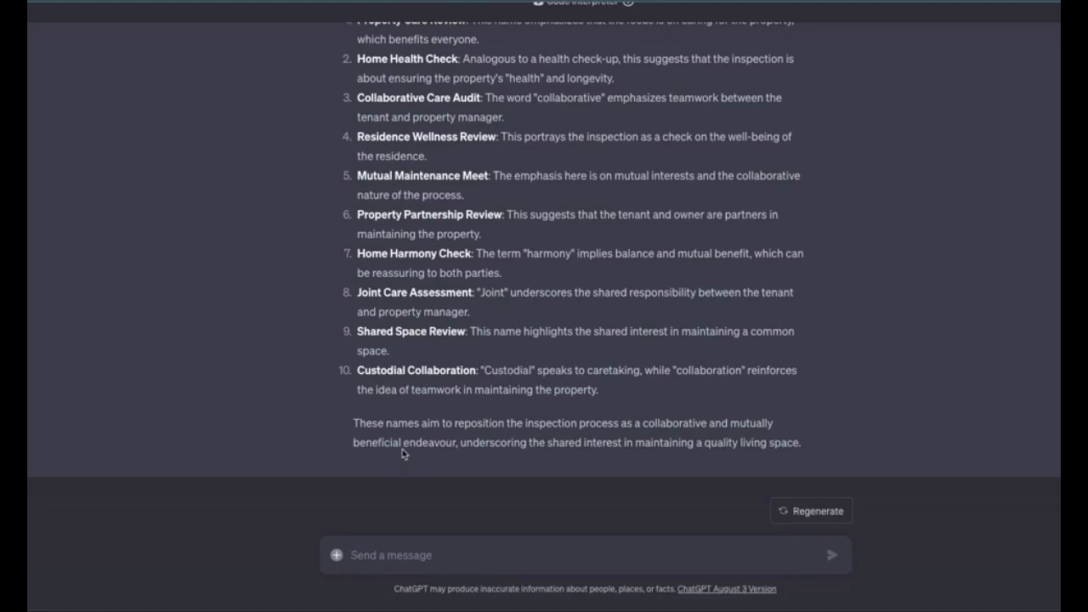
Review the inspection improvement ideas again and the alternate names suggested for routine inspections.
scroll(402, 448, up, 20)
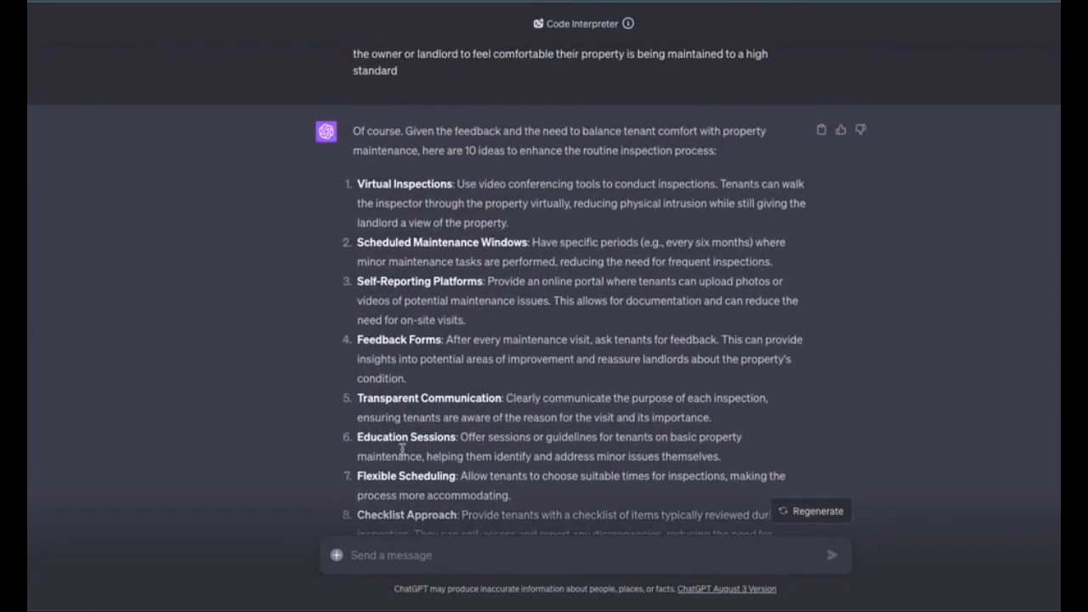
scroll(402, 449, down, 1)
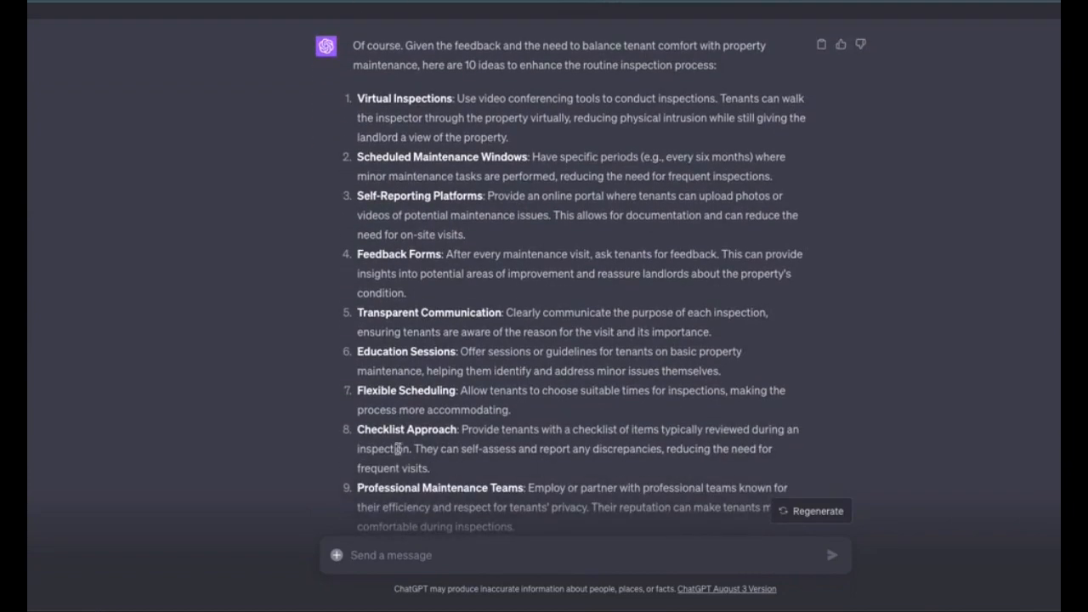
scroll(398, 448, down, 7)
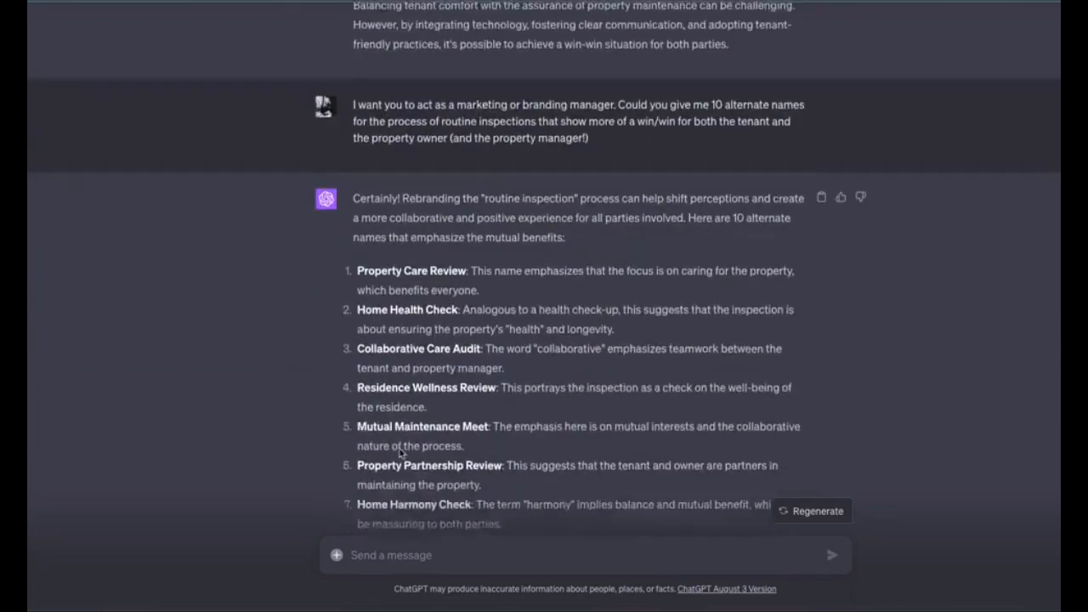
scroll(399, 453, down, 3)
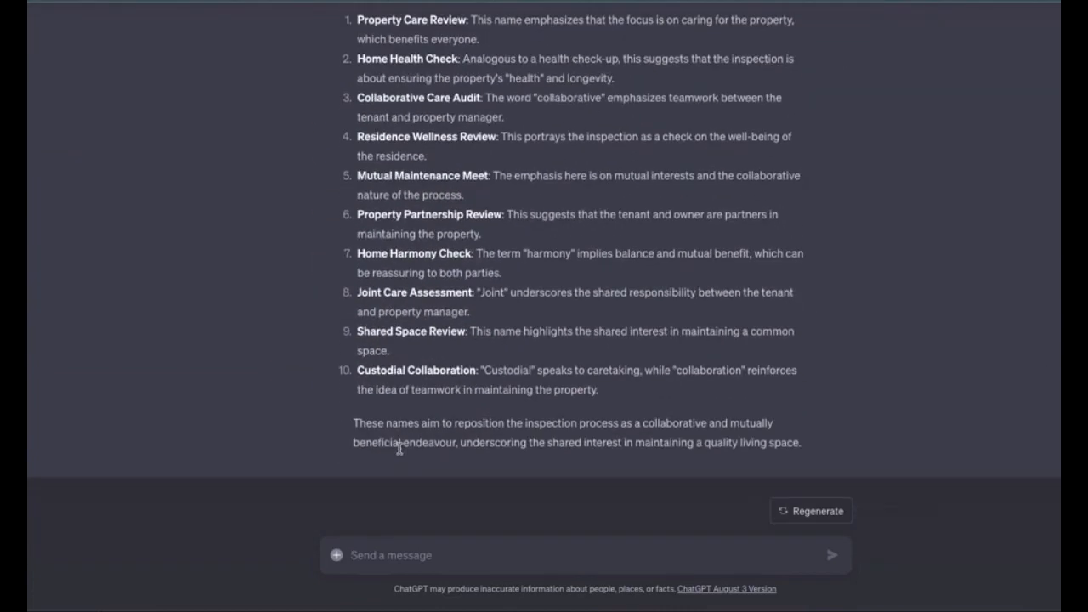